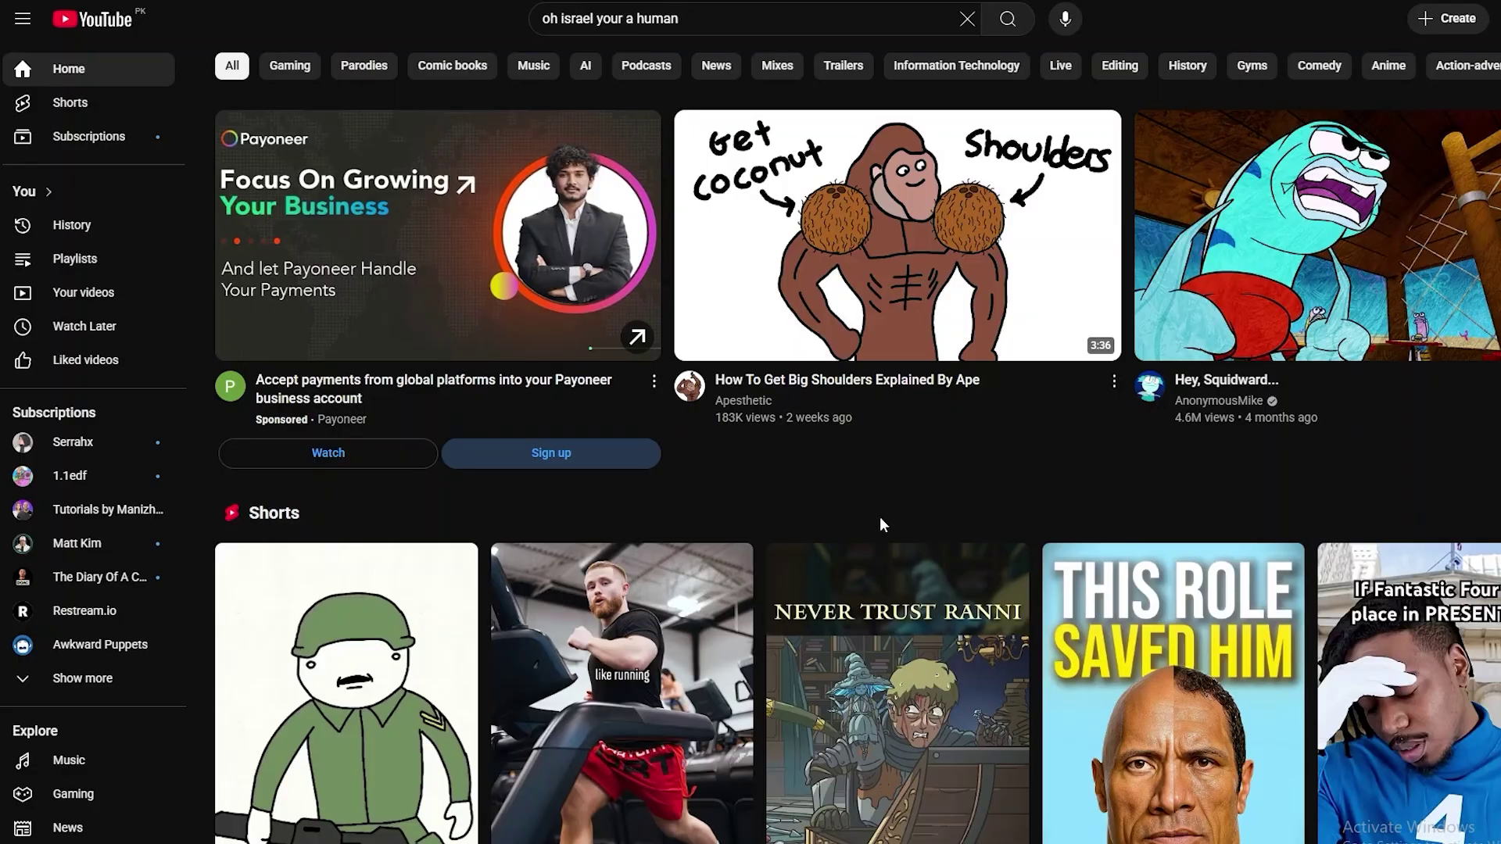
# Scroll the YouTube home feed up and down to find the Sponsored Firebase card
pyautogui.scroll(-10, 879, 517)
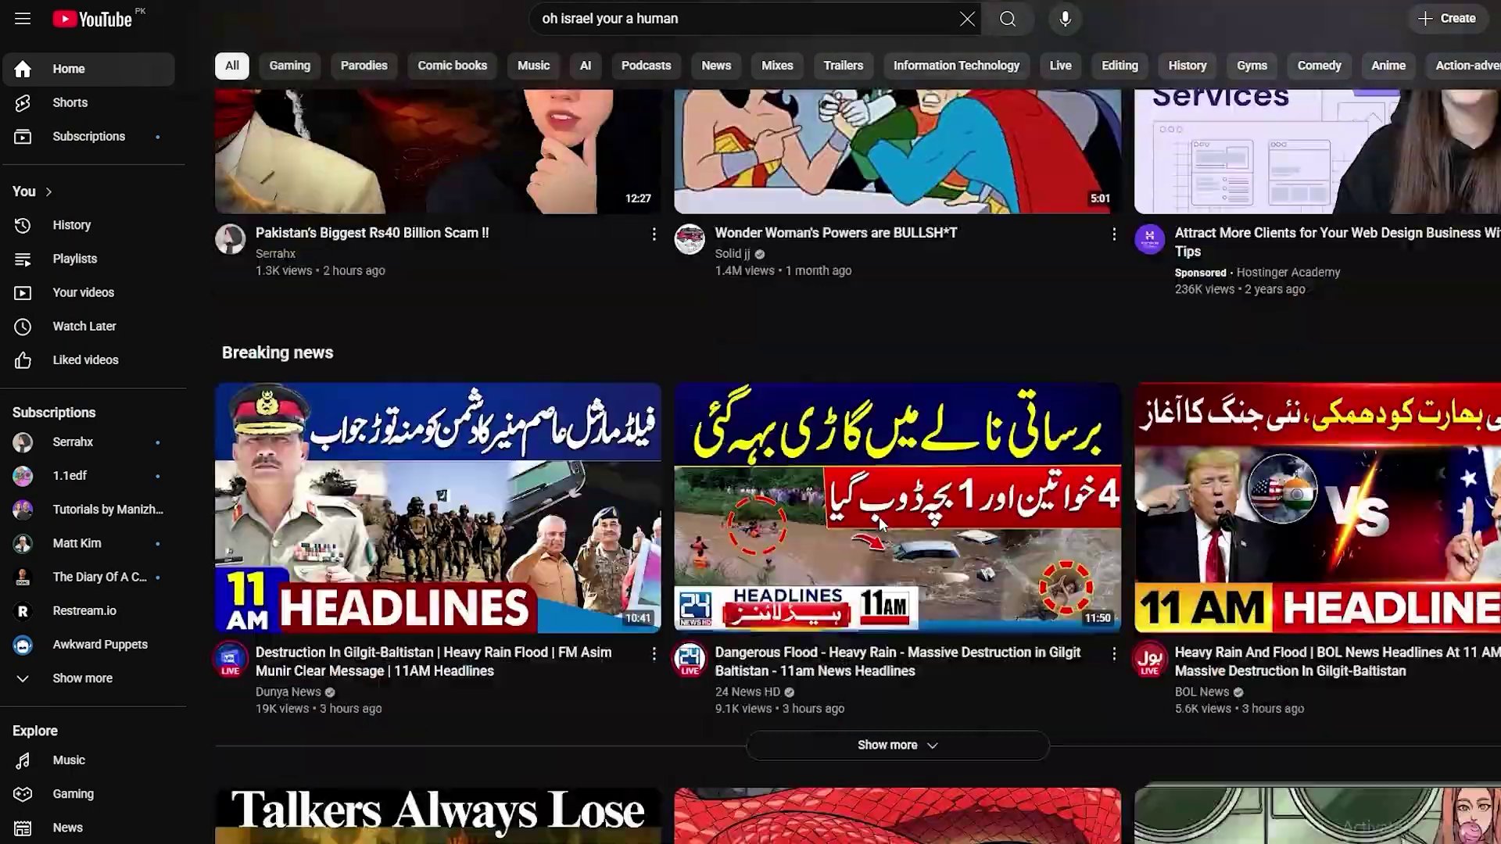
pyautogui.scroll(-6, 878, 517)
pyautogui.scroll(3, 879, 517)
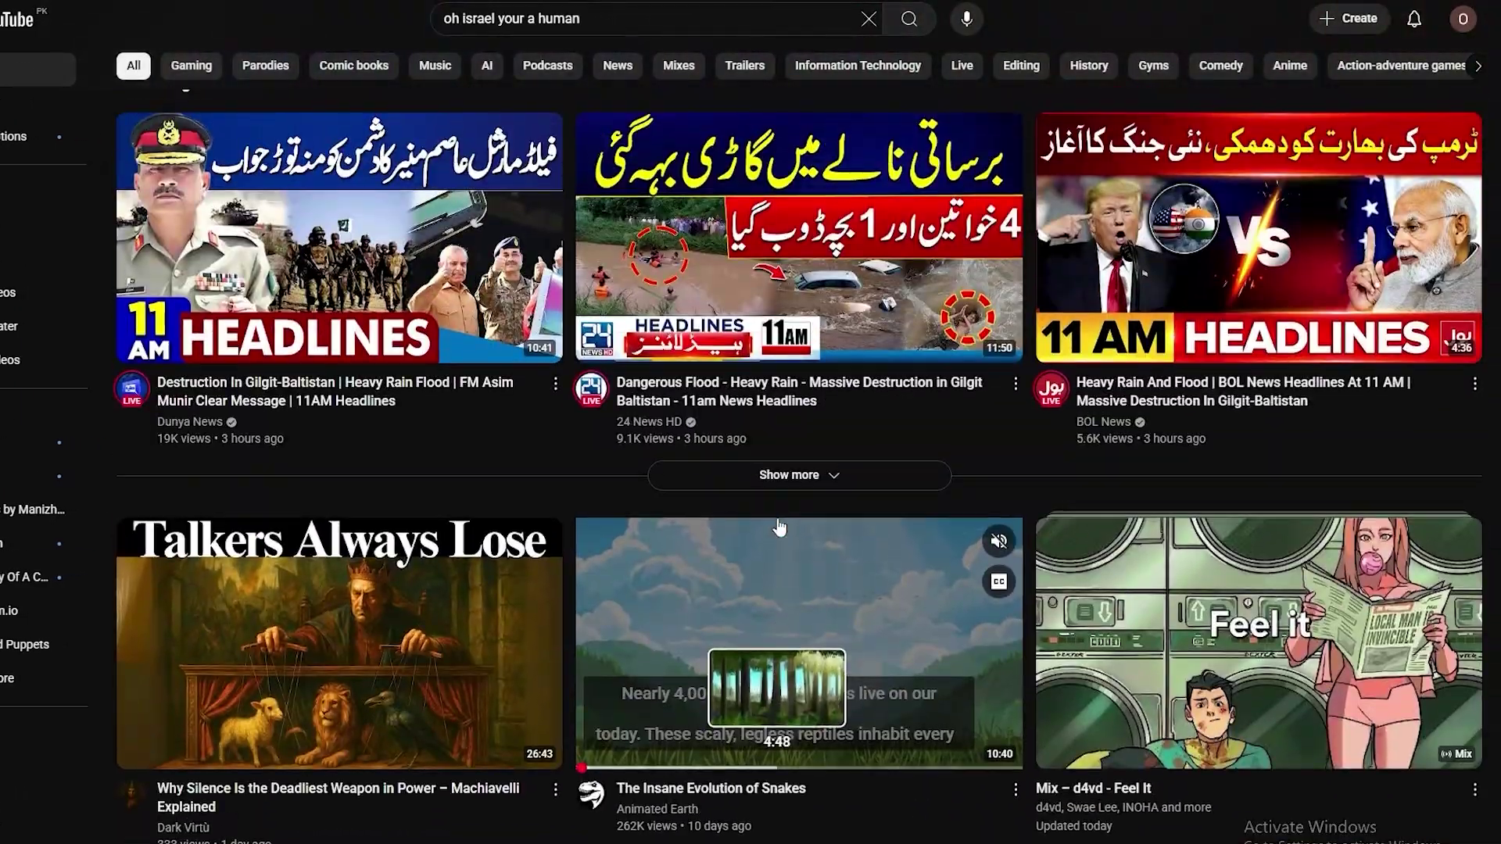
pyautogui.scroll(-7, 779, 528)
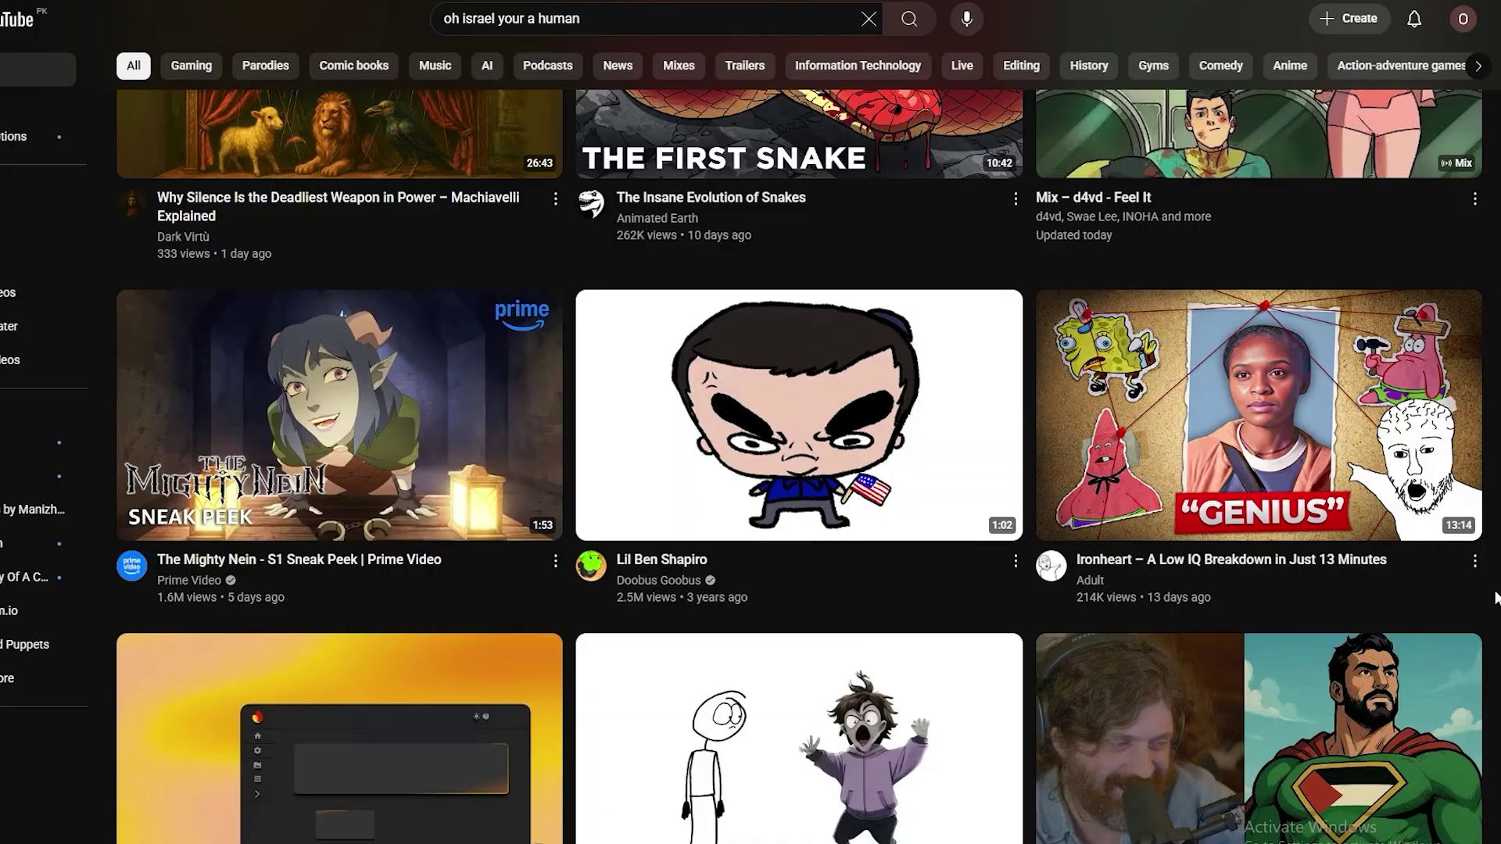
pyautogui.scroll(2, 1495, 598)
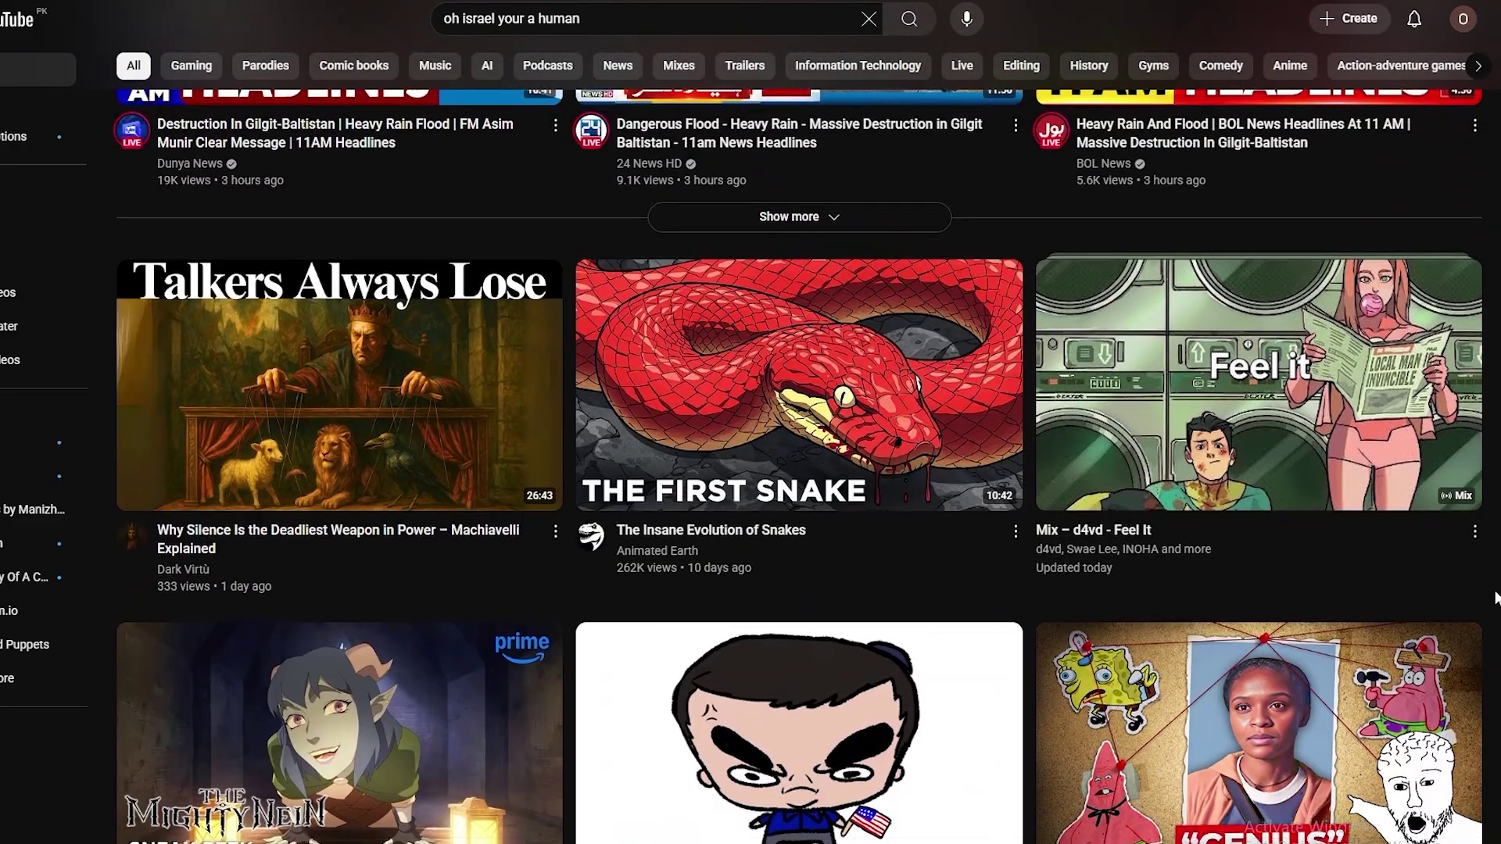
pyautogui.scroll(-1, 1494, 598)
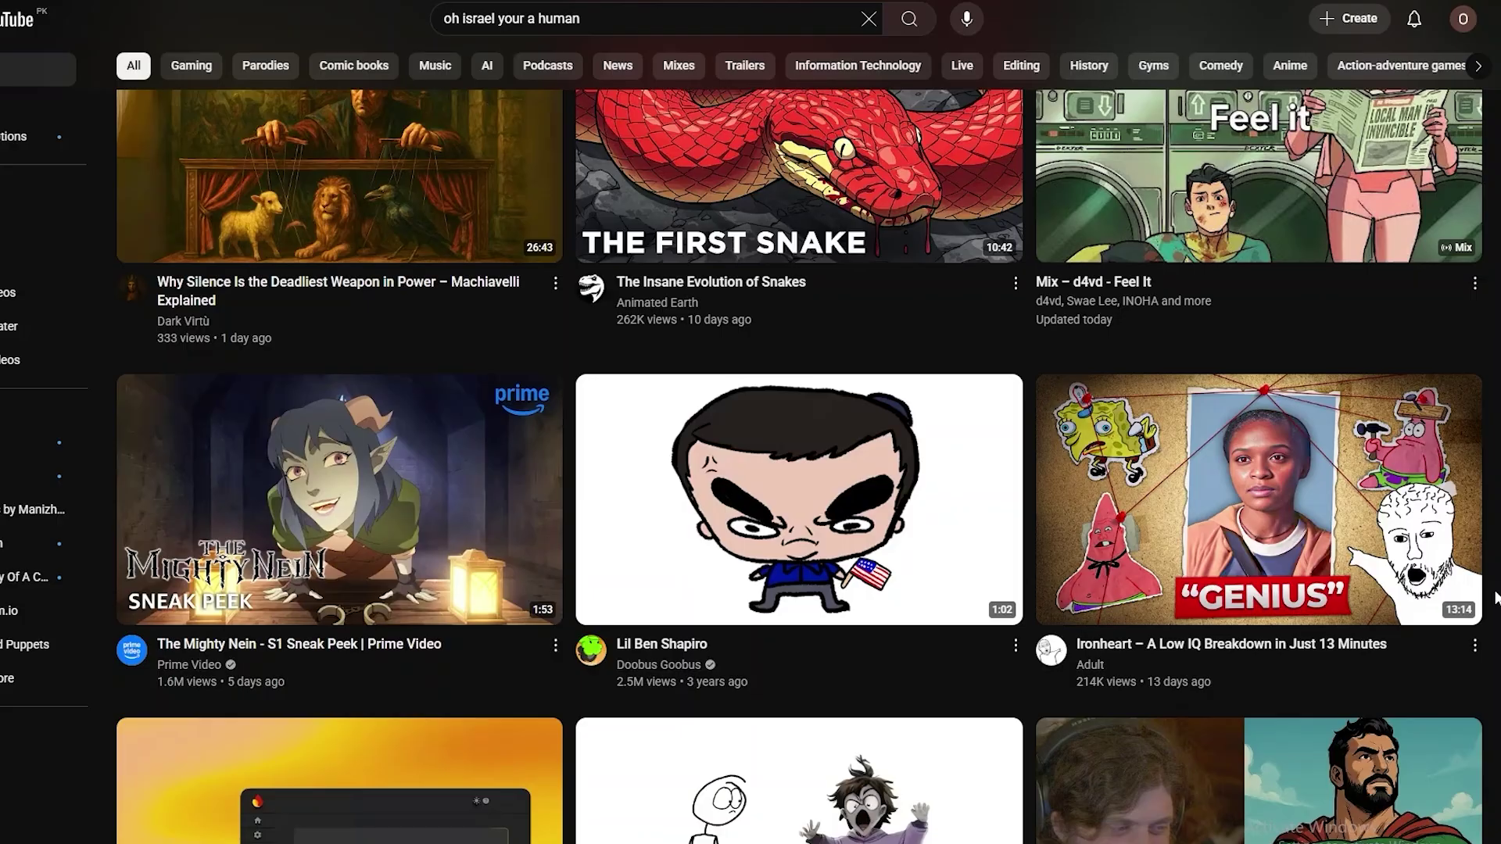
pyautogui.scroll(-4, 1496, 598)
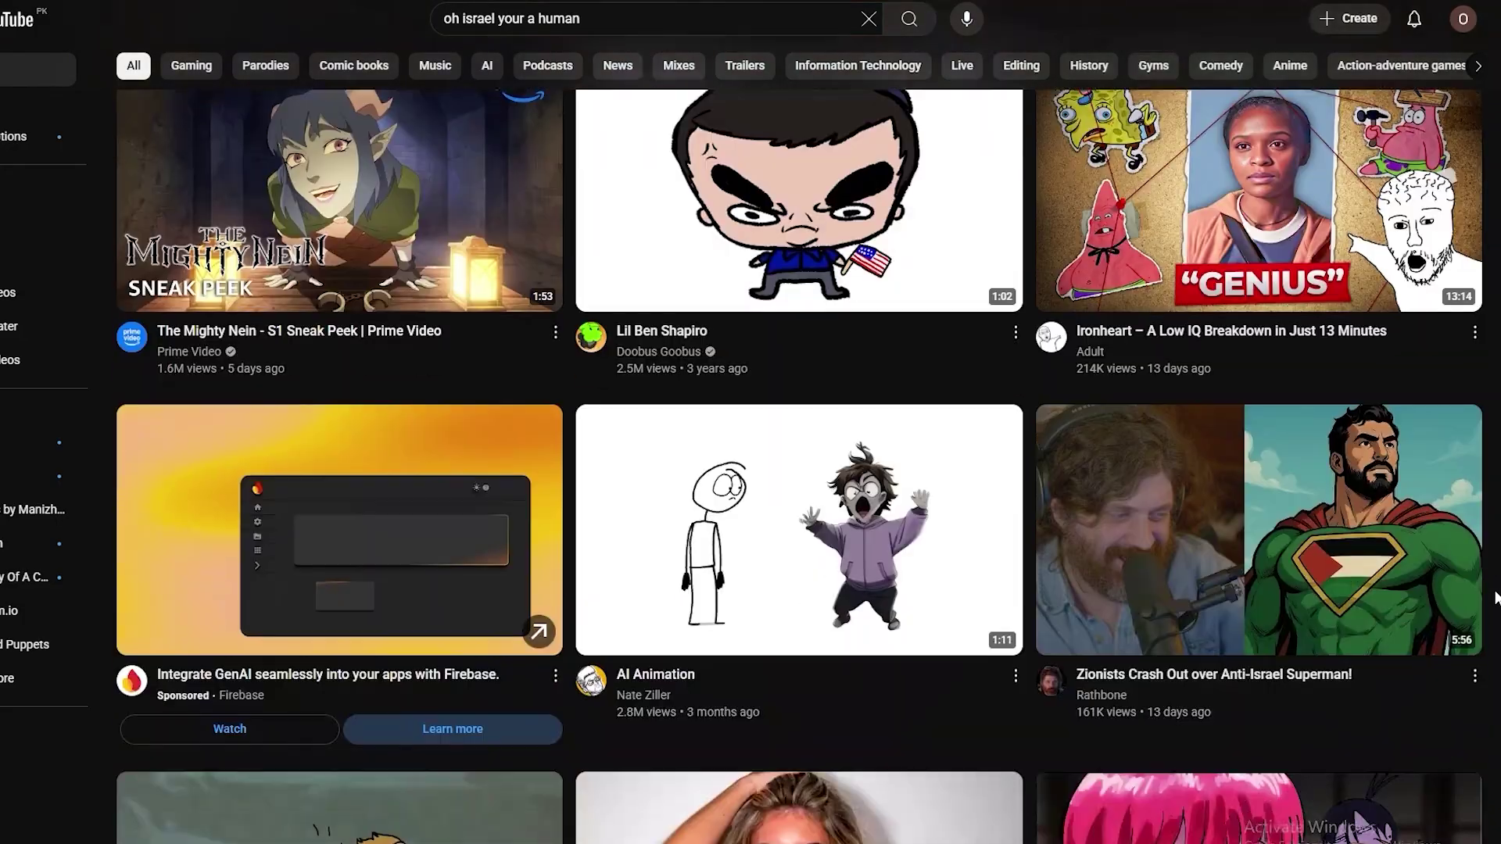
pyautogui.scroll(6, 1495, 598)
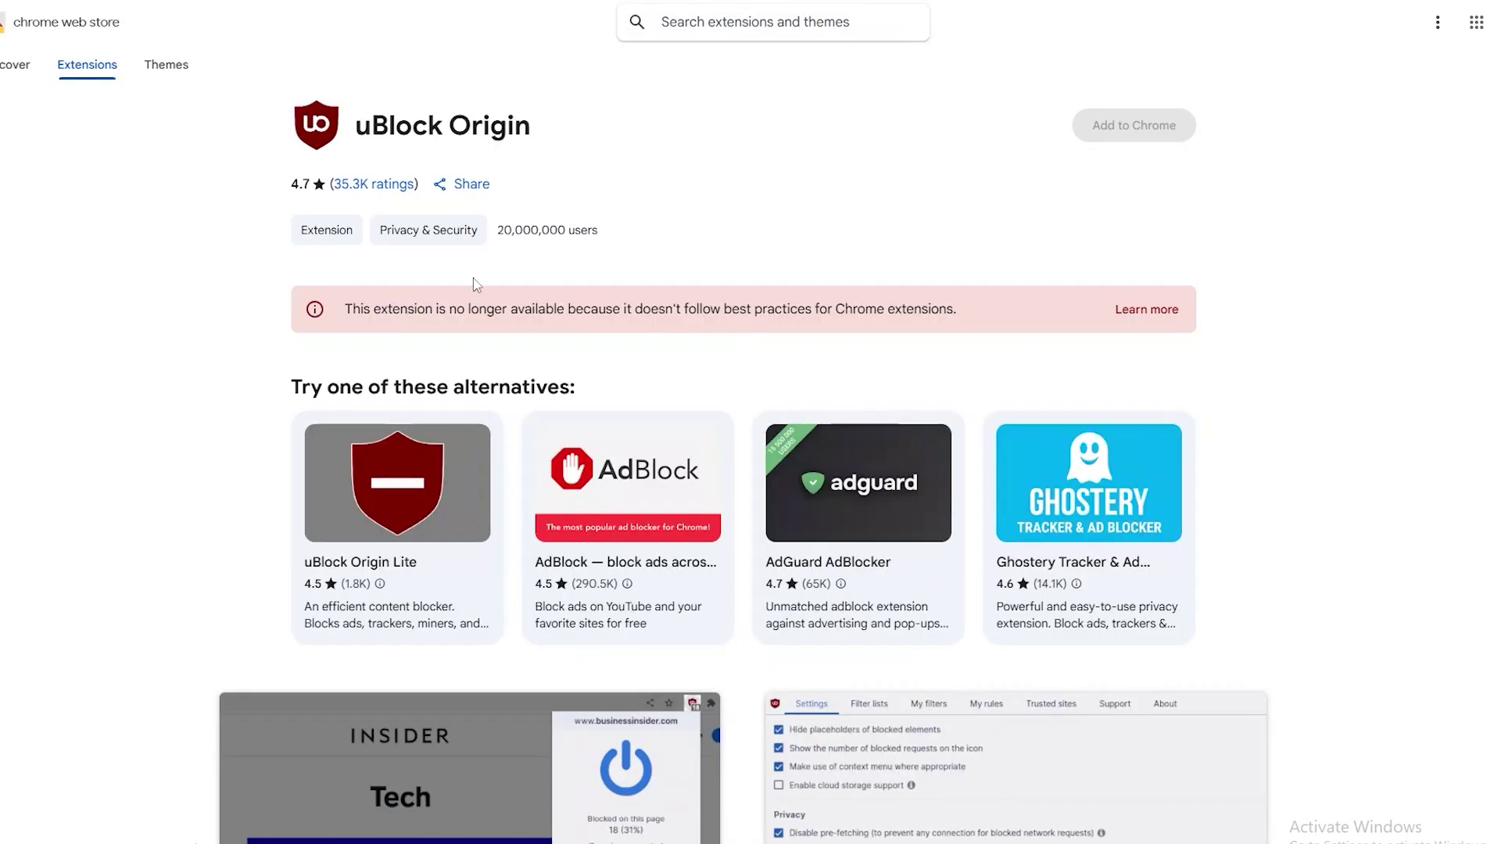
# Highlight the uBlock Origin listing's 'no longer available' notice and glance at the Chrome menu
pyautogui.moveTo(511, 309); pyautogui.dragTo(885, 316)
pyautogui.click(888, 312)
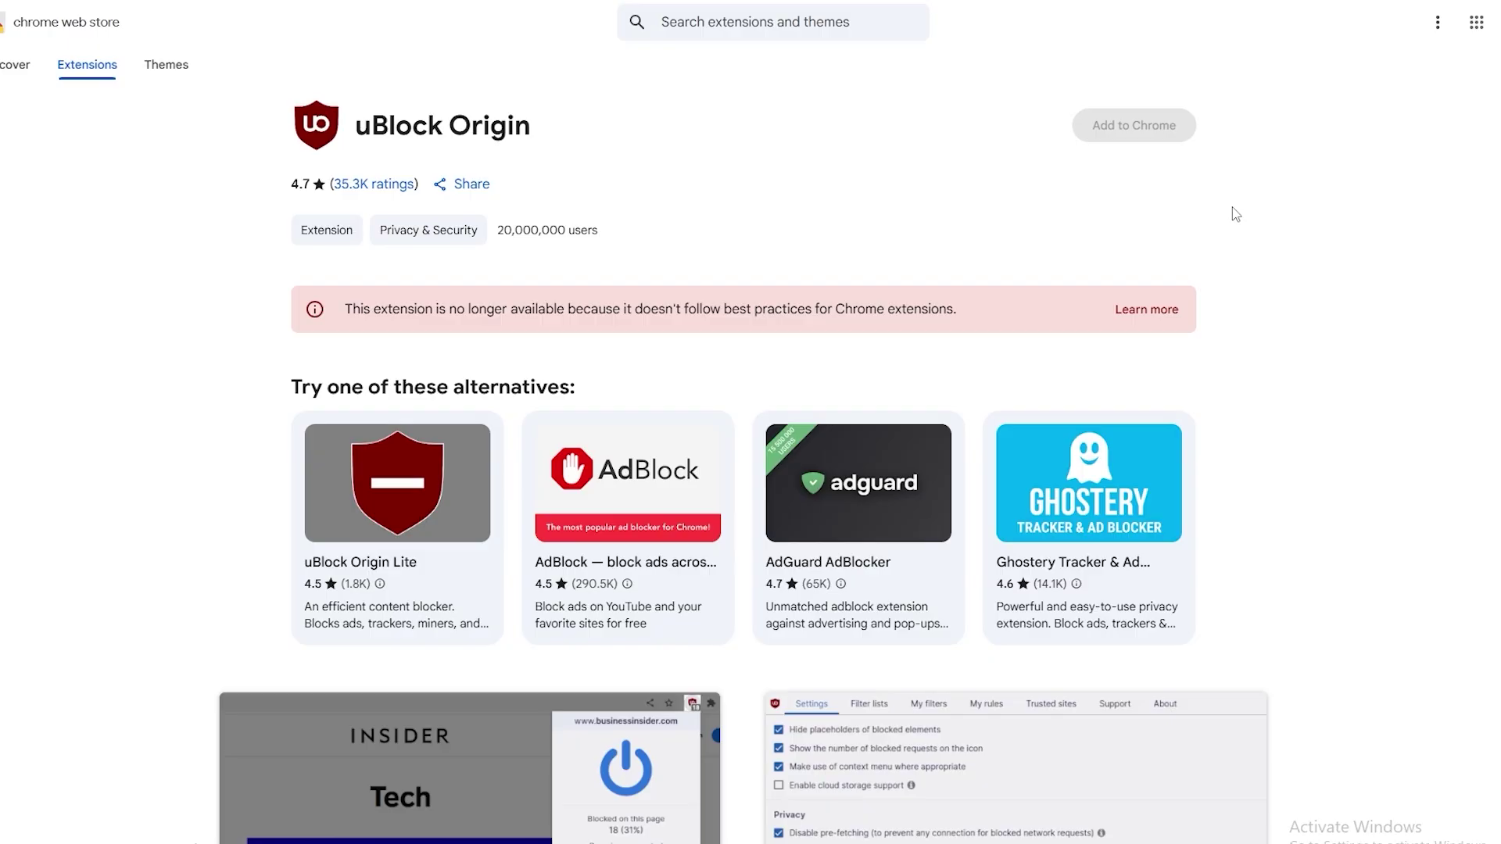
pyautogui.click(1494, 12)
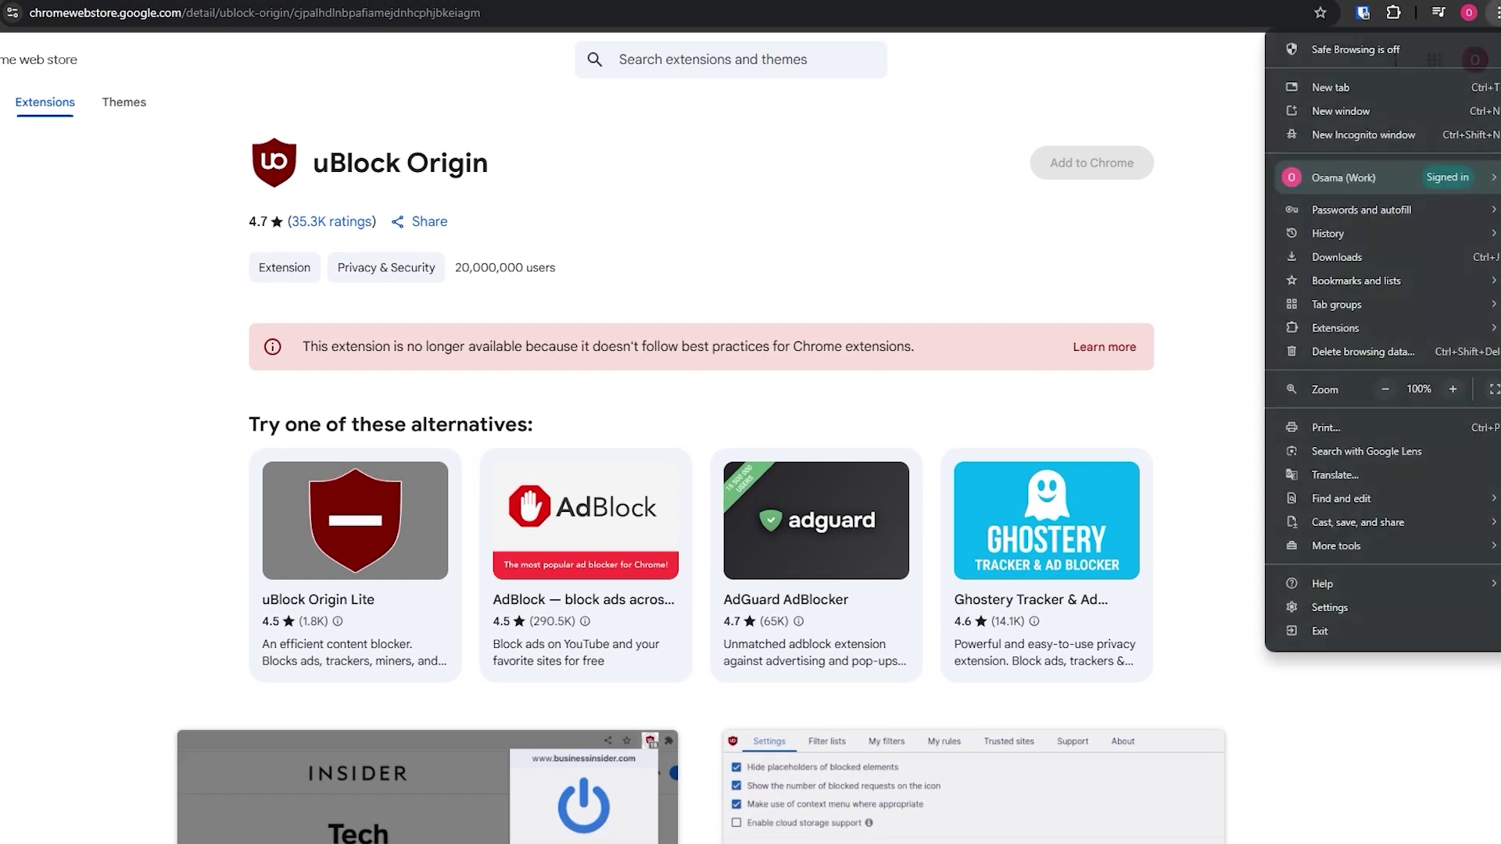
pyautogui.click(1200, 301)
# Inspect the disabled Add to Chrome element in DevTools and edit its wrapper attribute
pyautogui.press('F12')
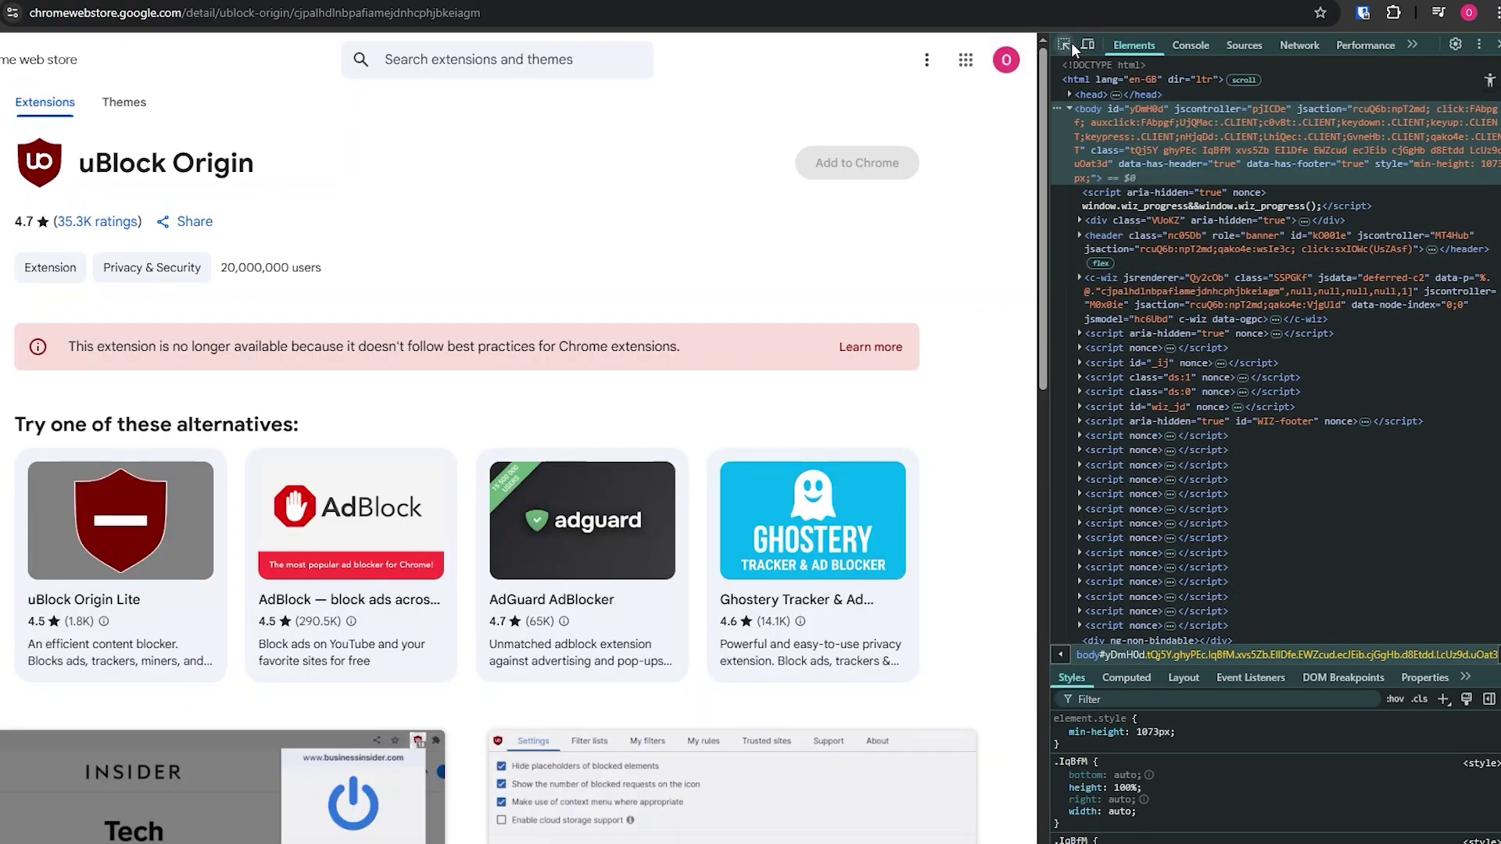
pyautogui.click(1066, 46)
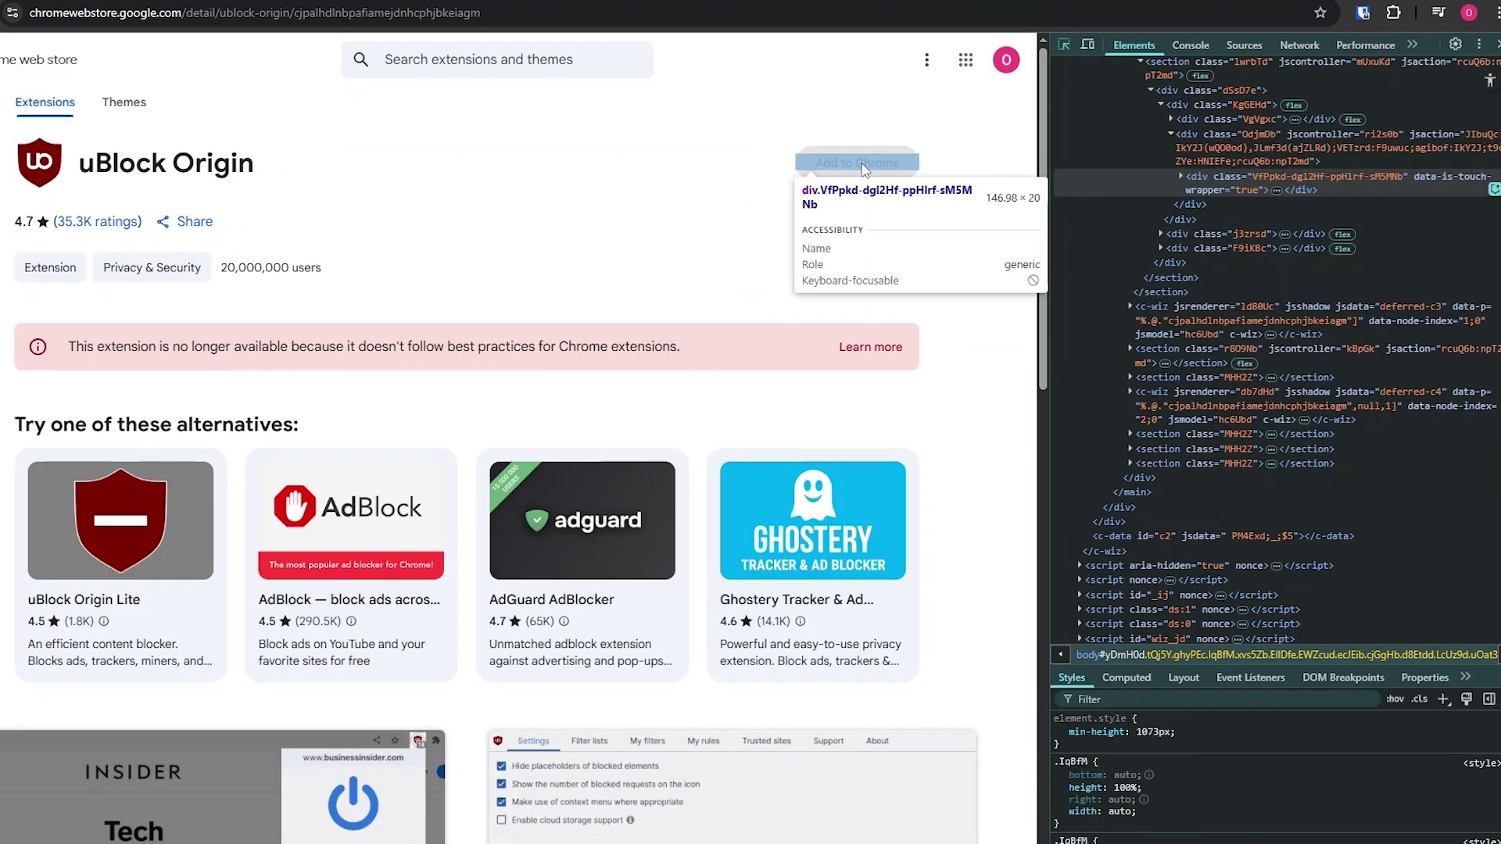
pyautogui.click(813, 166)
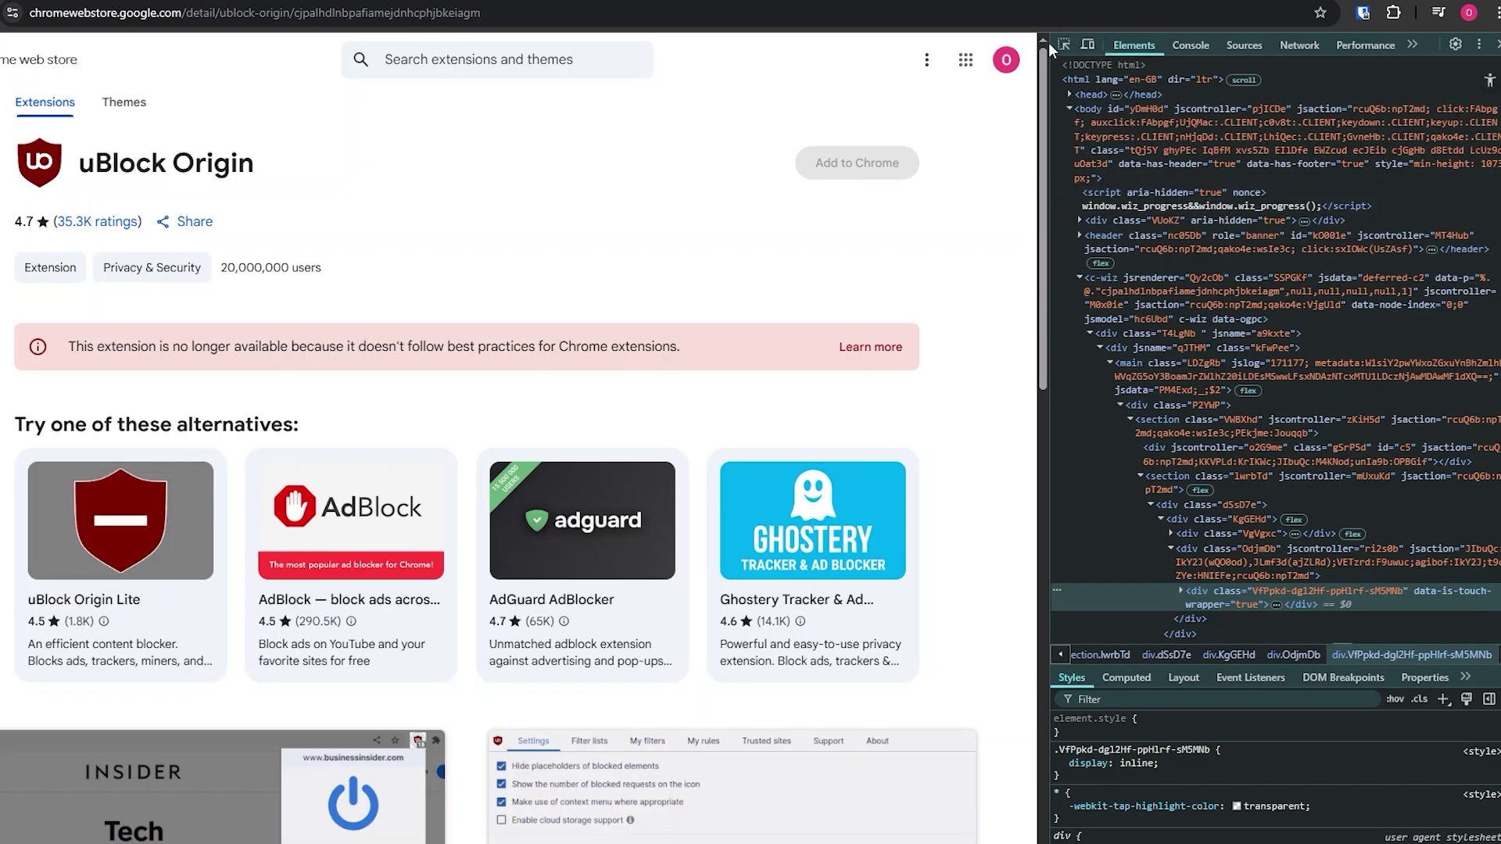
pyautogui.doubleClick(1248, 605)
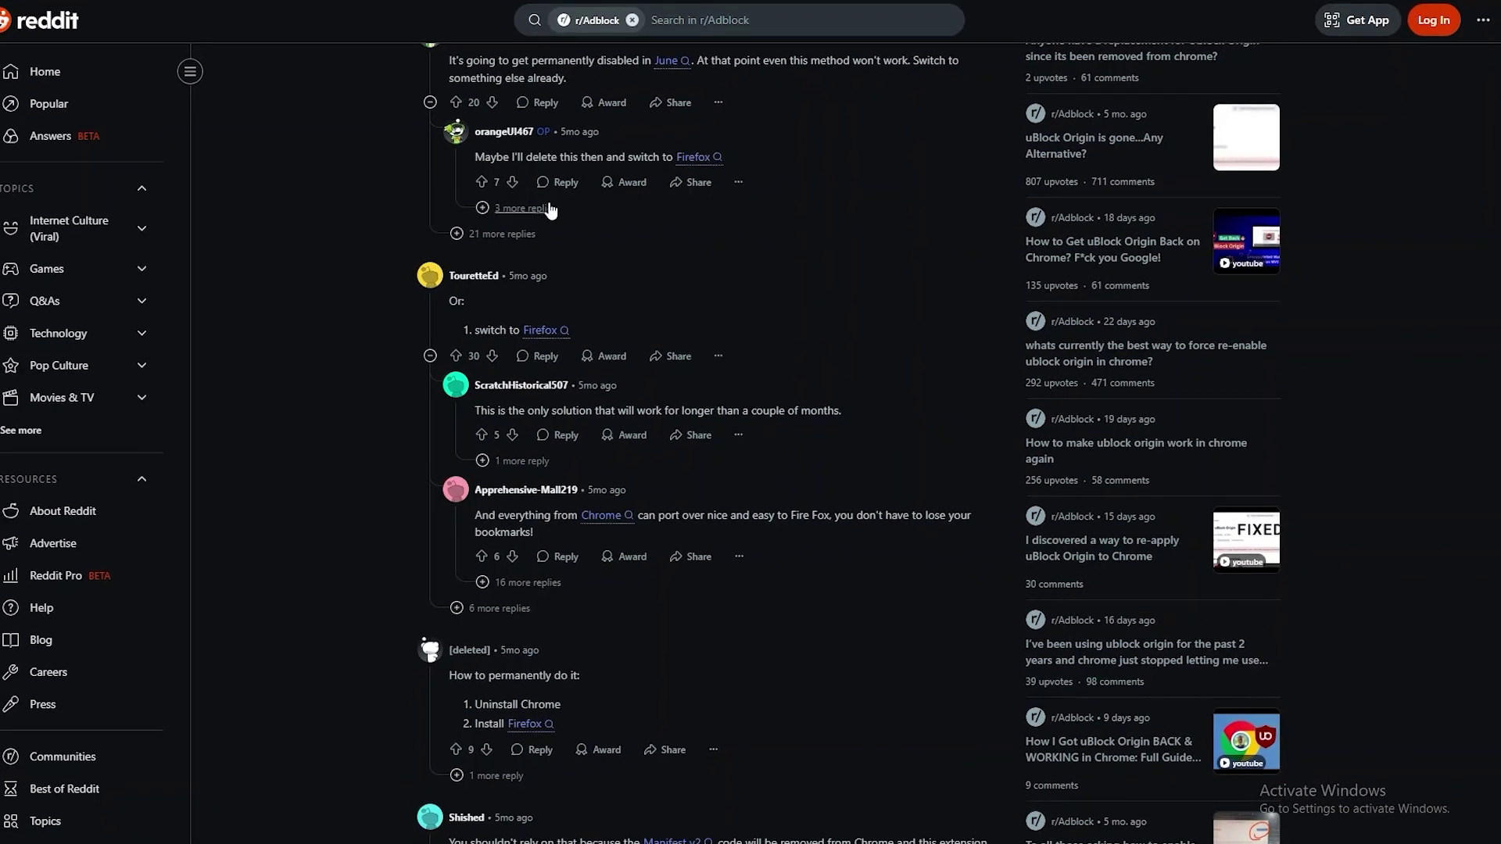
# Highlight 'permanently disabled' in the r/Adblock comments, then go back to the uBlock Origin store tab
pyautogui.scroll(-4, 611, 411)
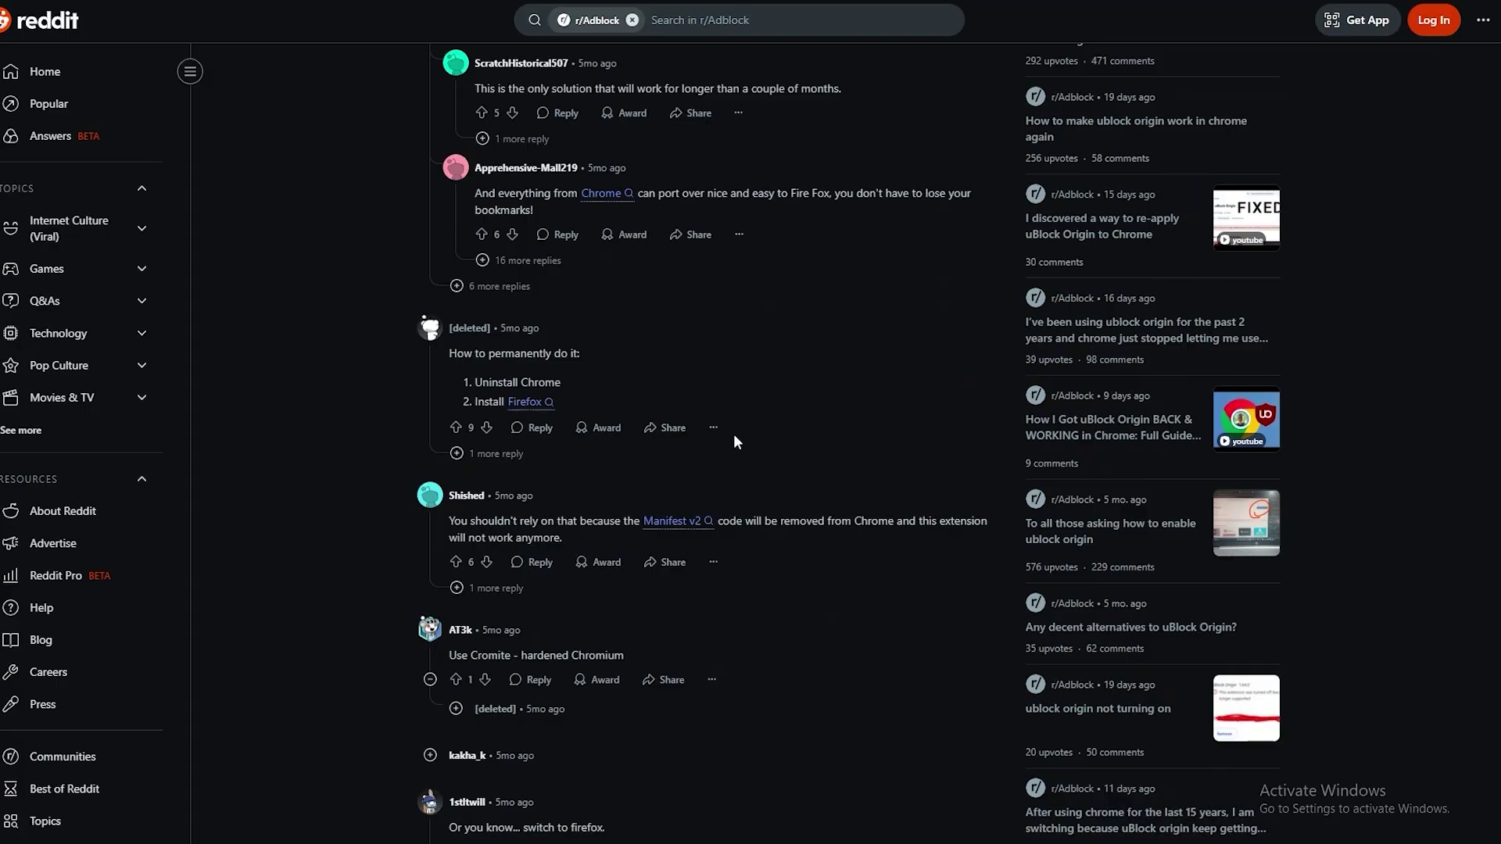
pyautogui.scroll(6, 733, 434)
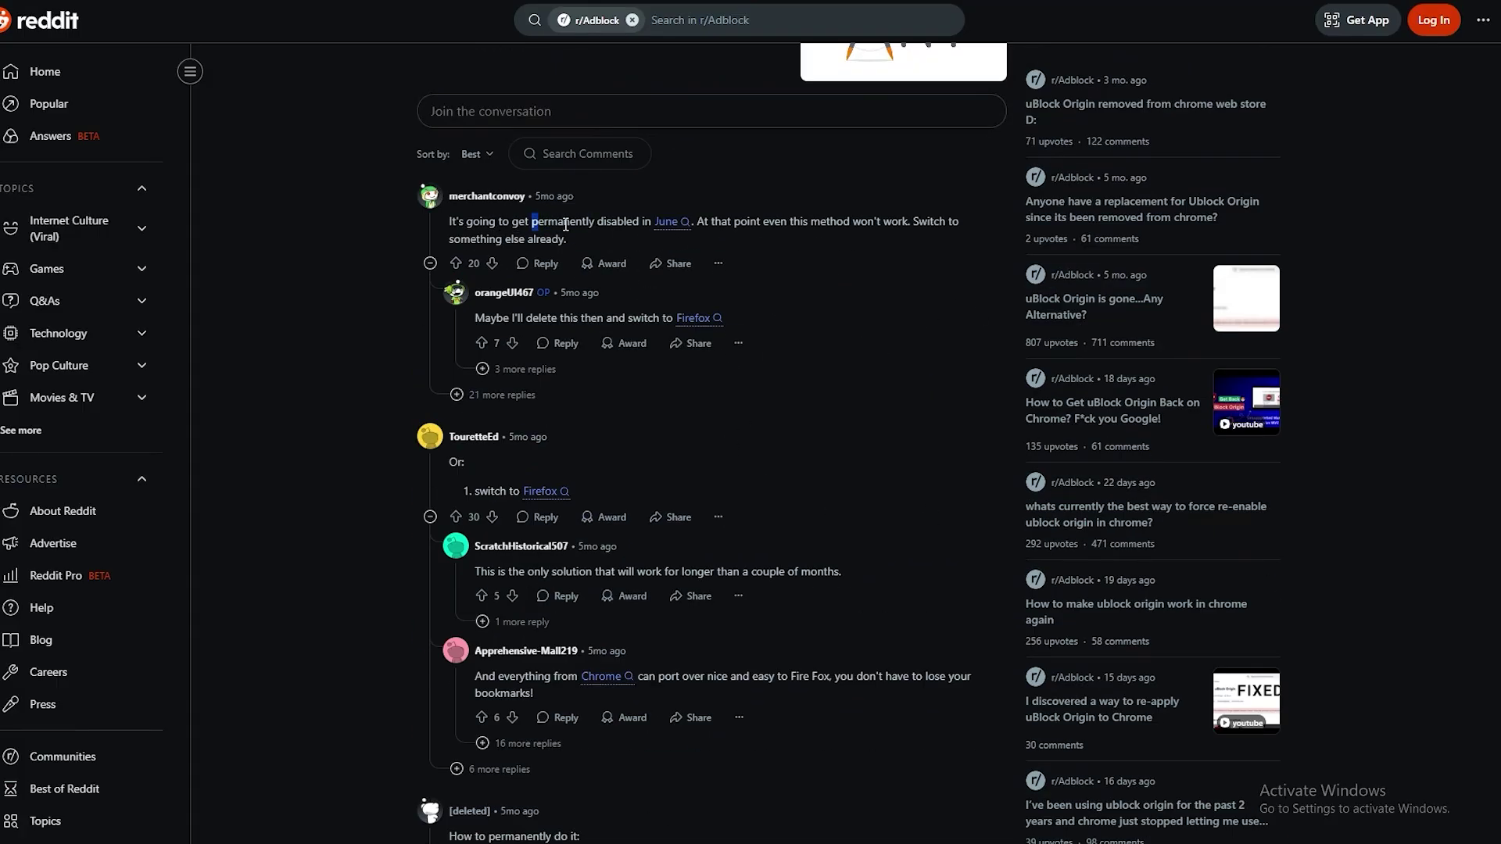
pyautogui.moveTo(532, 223); pyautogui.dragTo(645, 224)
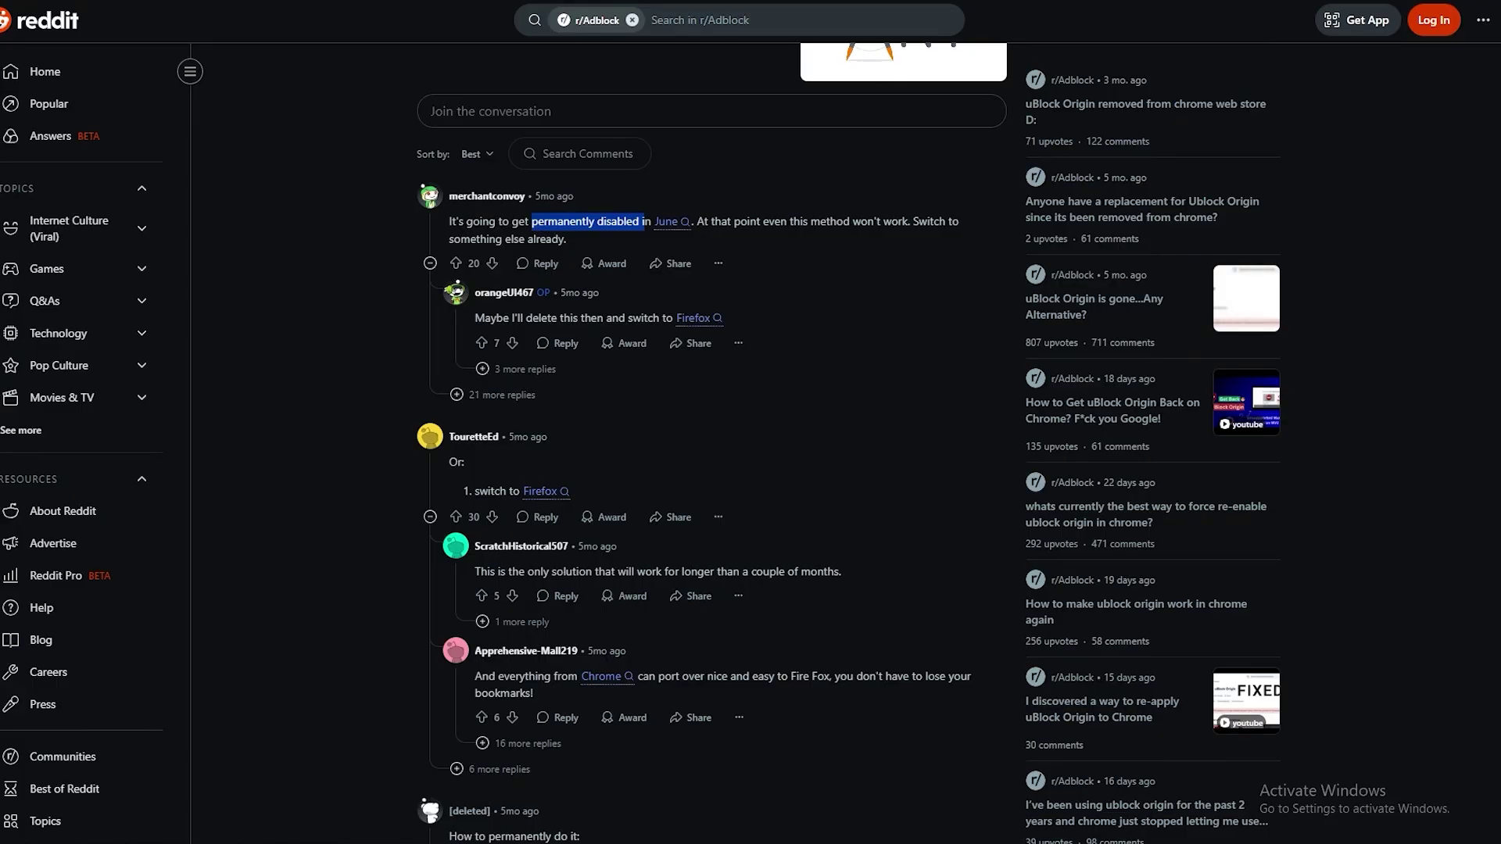
pyautogui.click(726, 4)
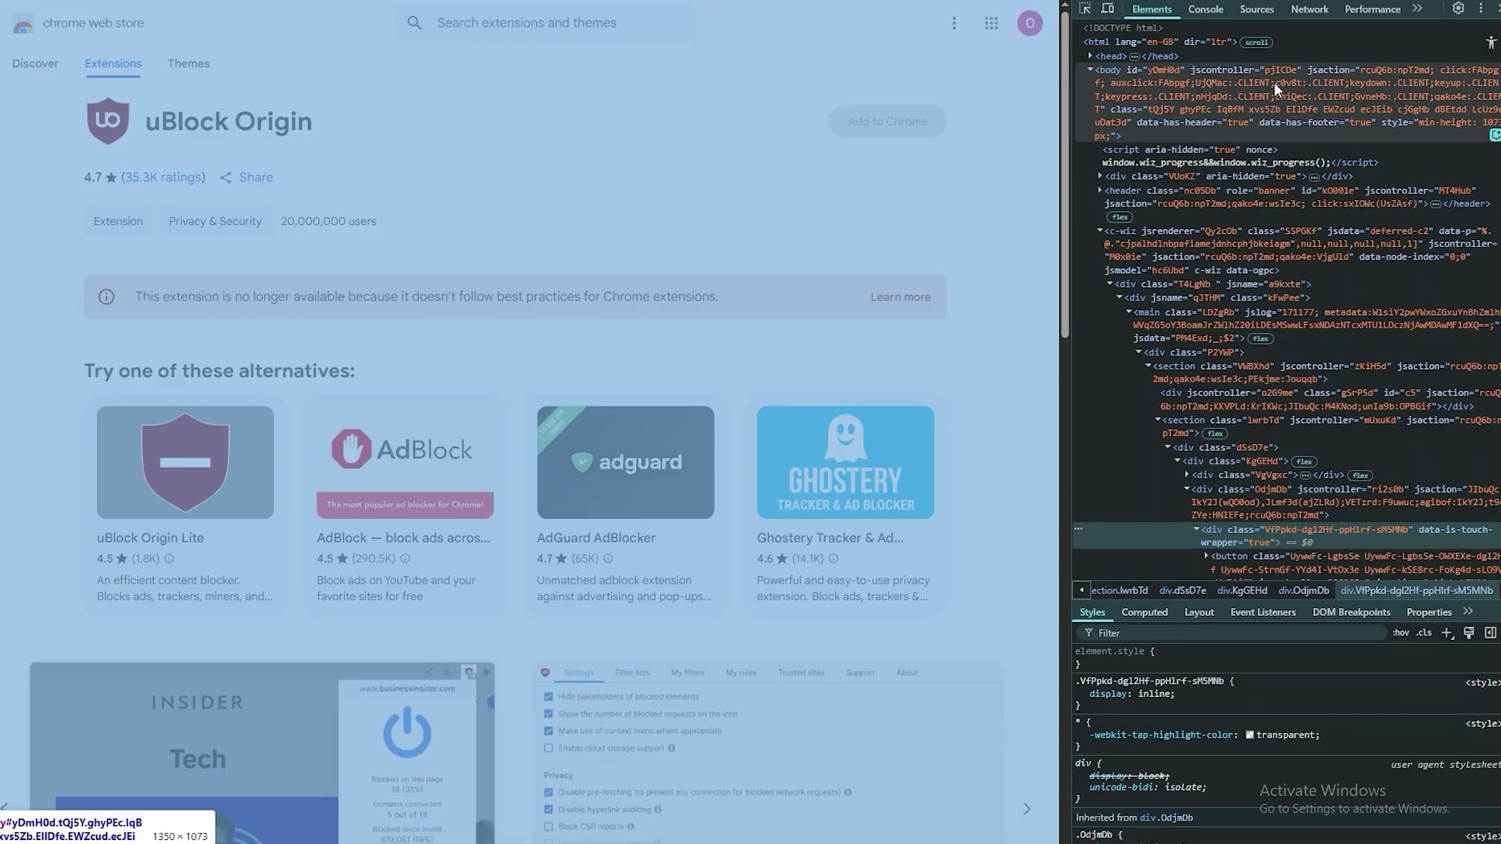
# Toggle element picking and close the developer tools on the uBlock Origin listing
pyautogui.hotkey('ctrl', 'shift', 'c')
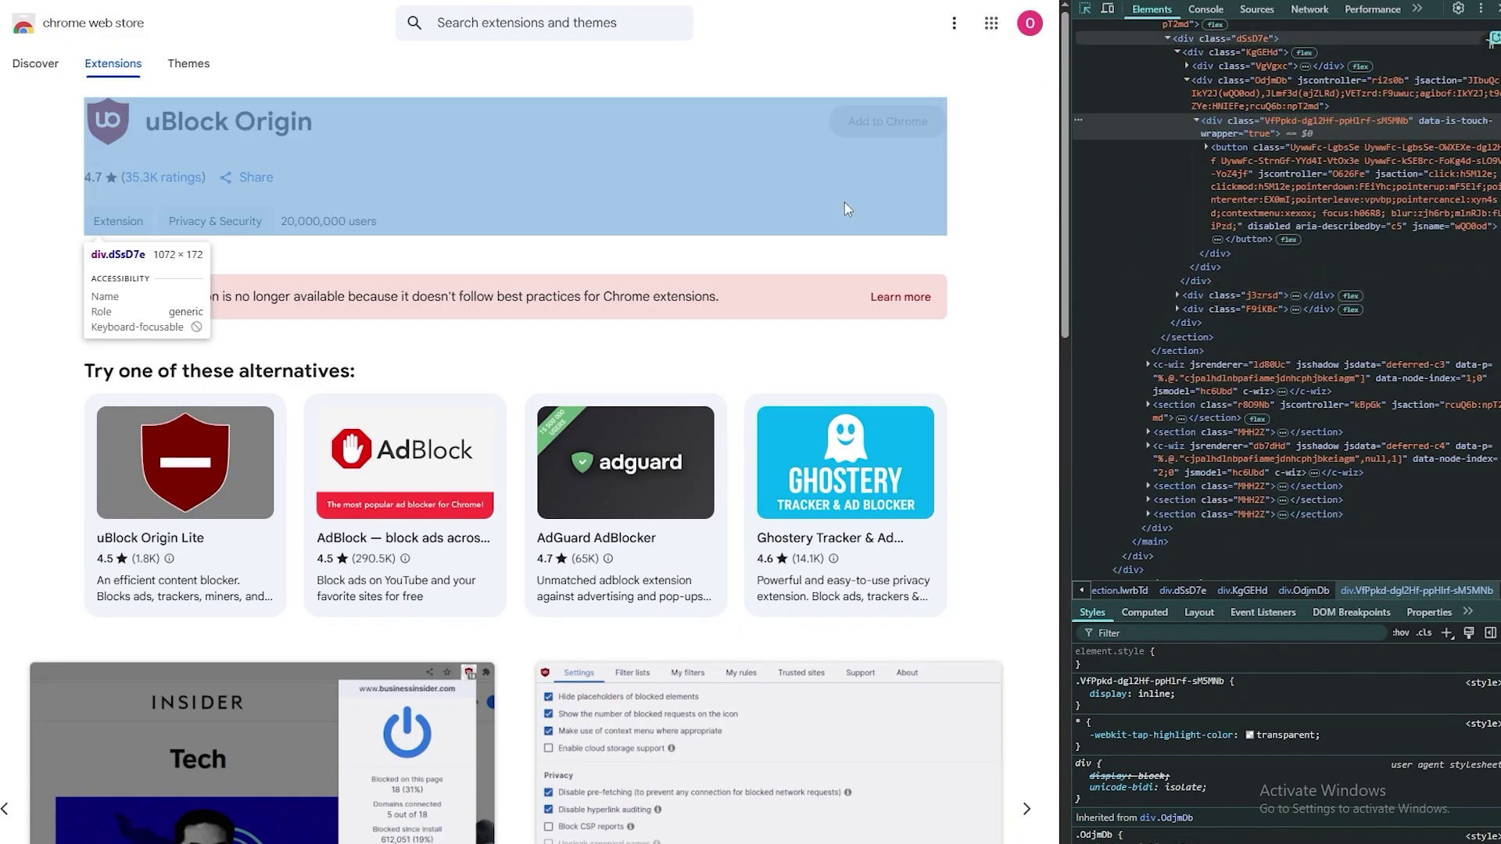
pyautogui.click(1495, 10)
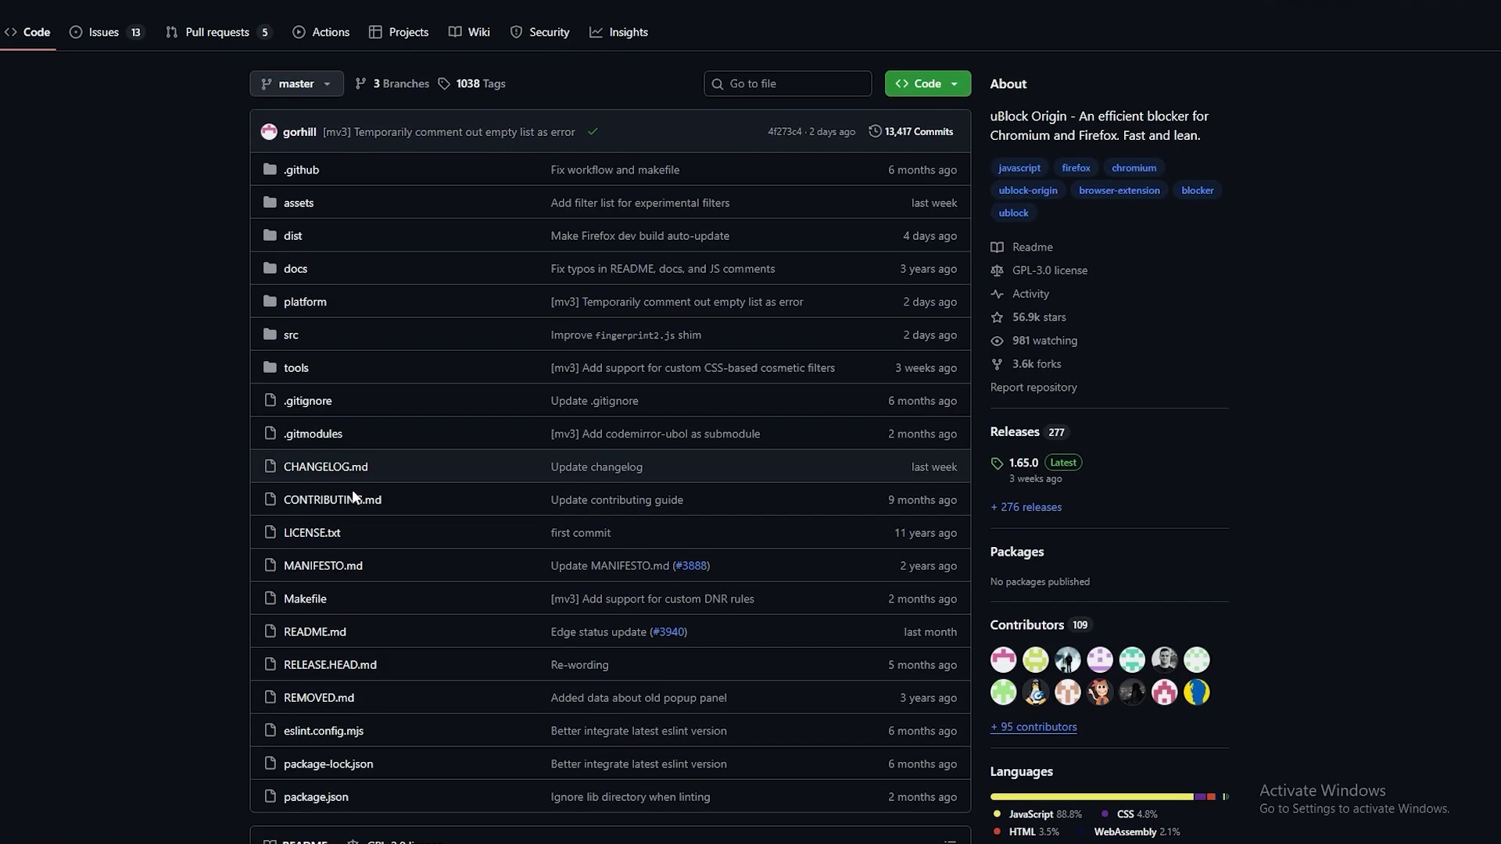
# Follow the README's Chrome Web Store link and highlight the uBlock Origin Lite title
pyautogui.scroll(-10, 351, 489)
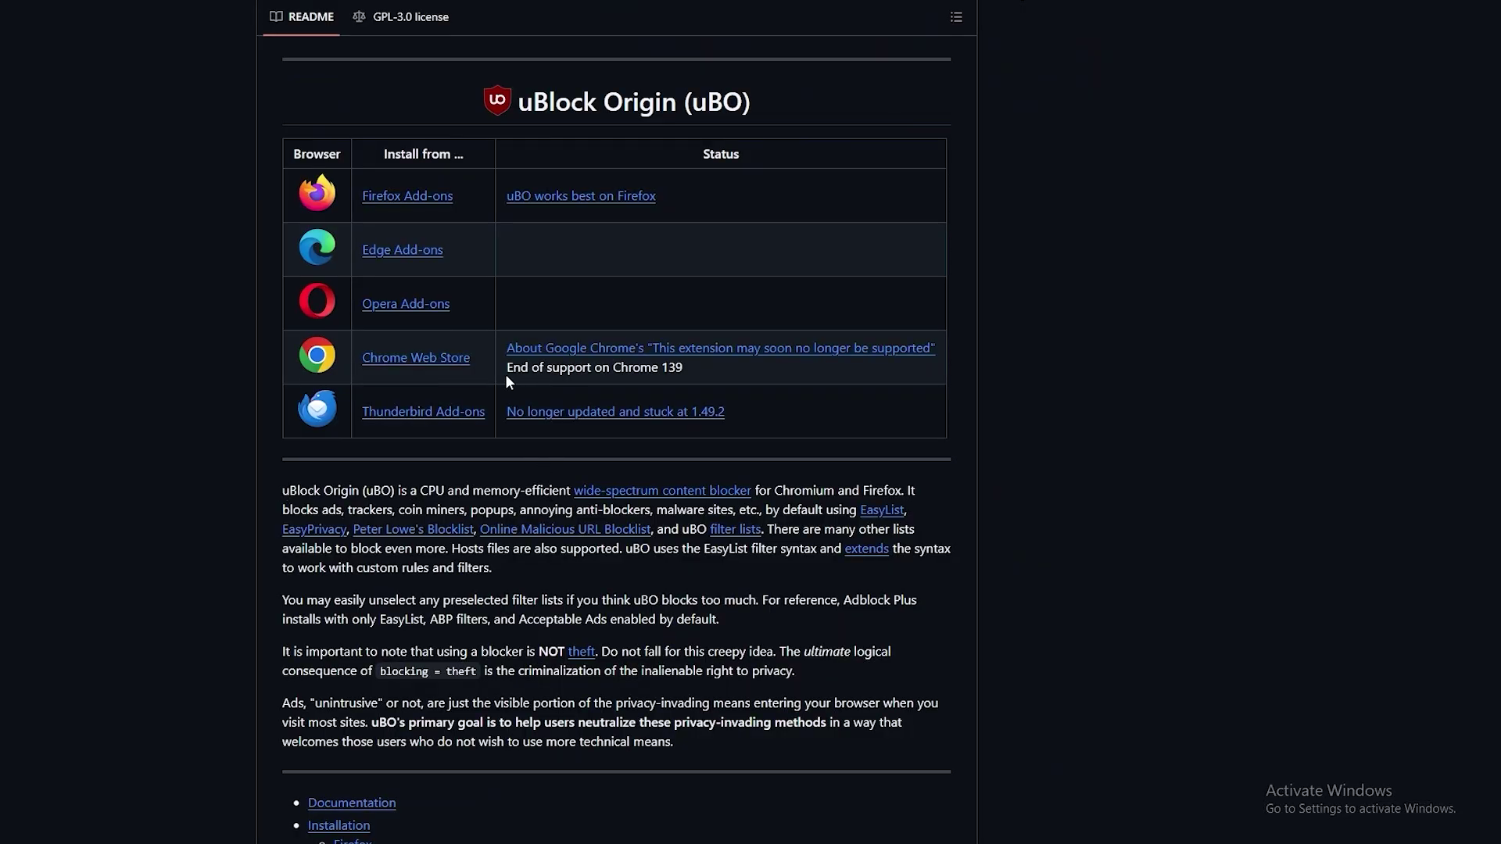
pyautogui.click(423, 358)
pyautogui.moveTo(377, 126); pyautogui.dragTo(599, 139)
# Download the gorhill/uBlock repository as a ZIP from the Code menu
pyautogui.scroll(-5, 850, 428)
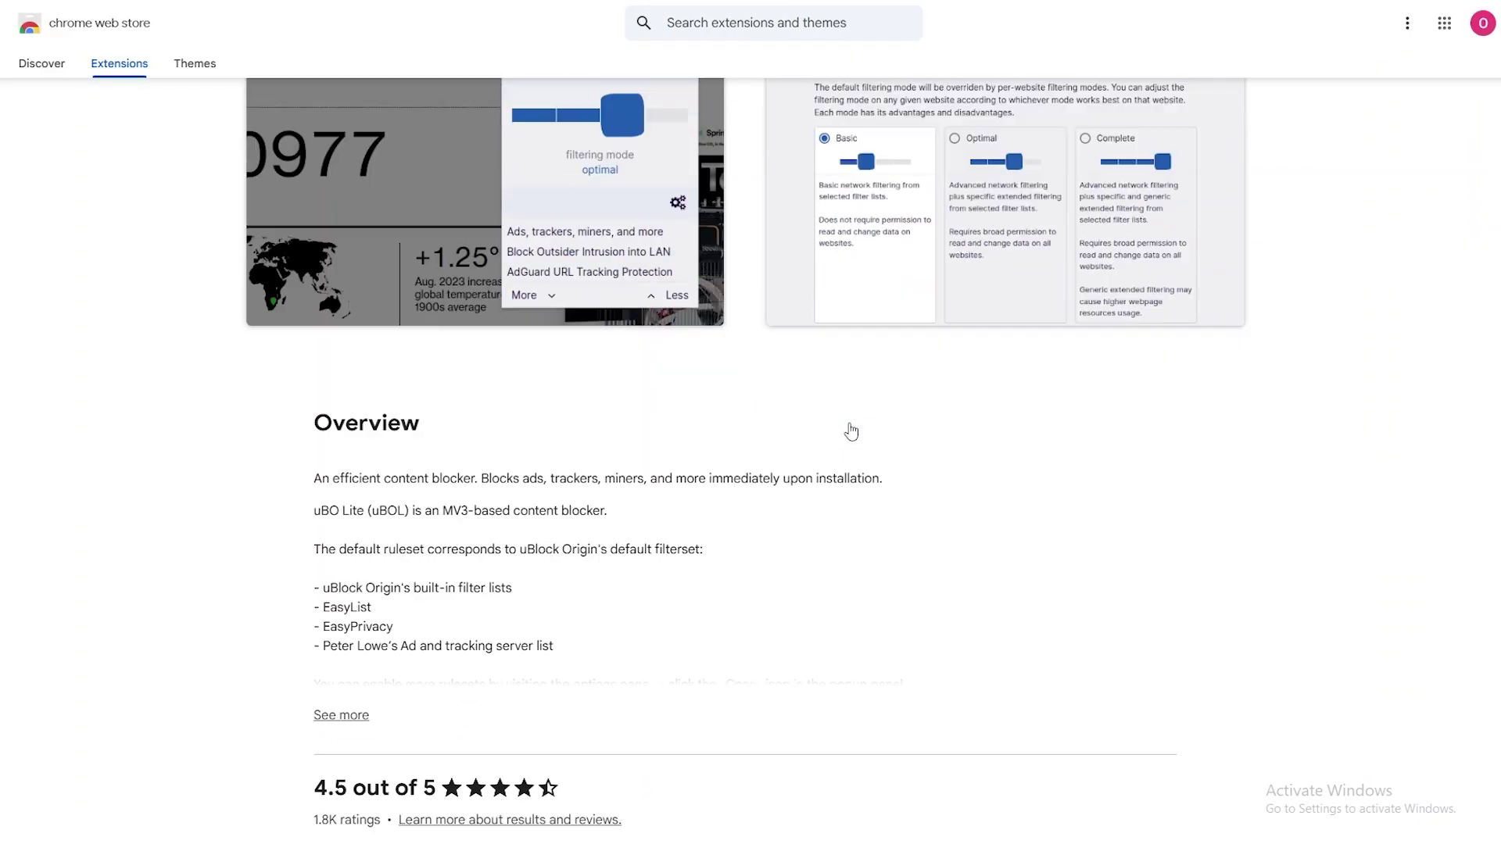
pyautogui.scroll(-10, 844, 438)
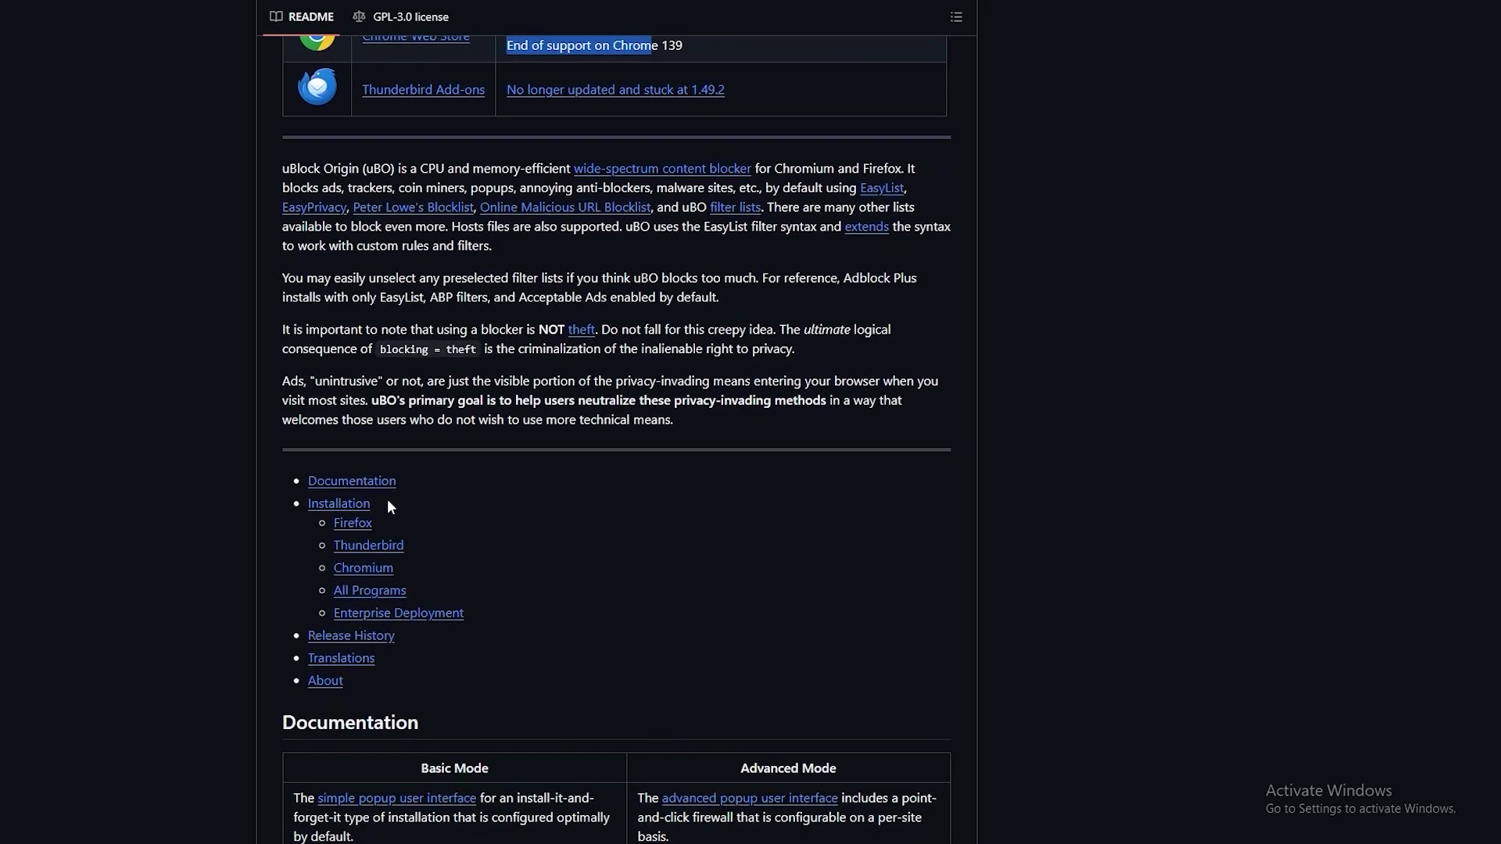
pyautogui.scroll(-10, 350, 494)
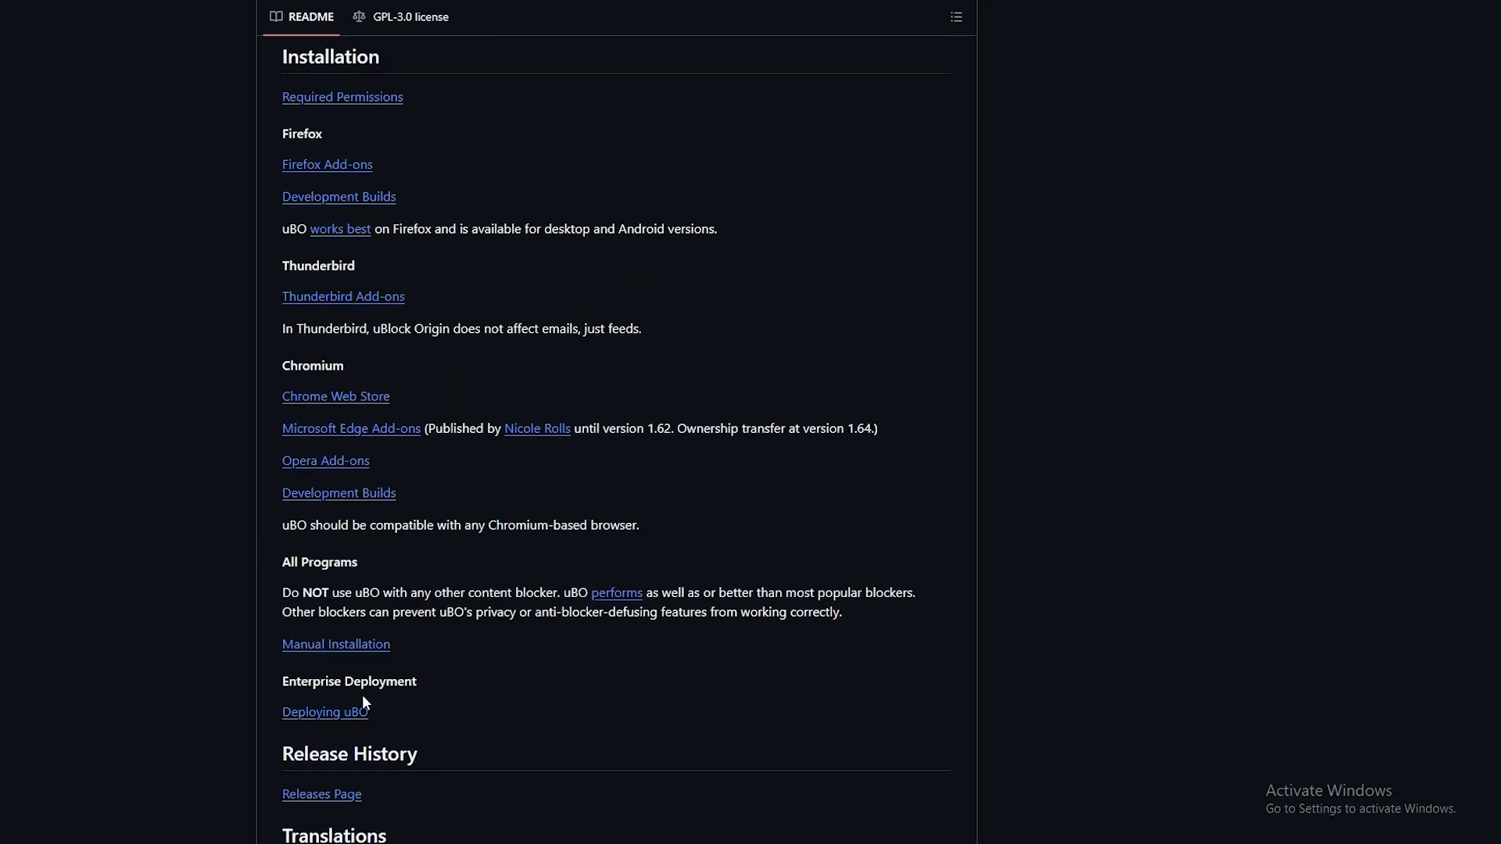
pyautogui.scroll(5, 363, 694)
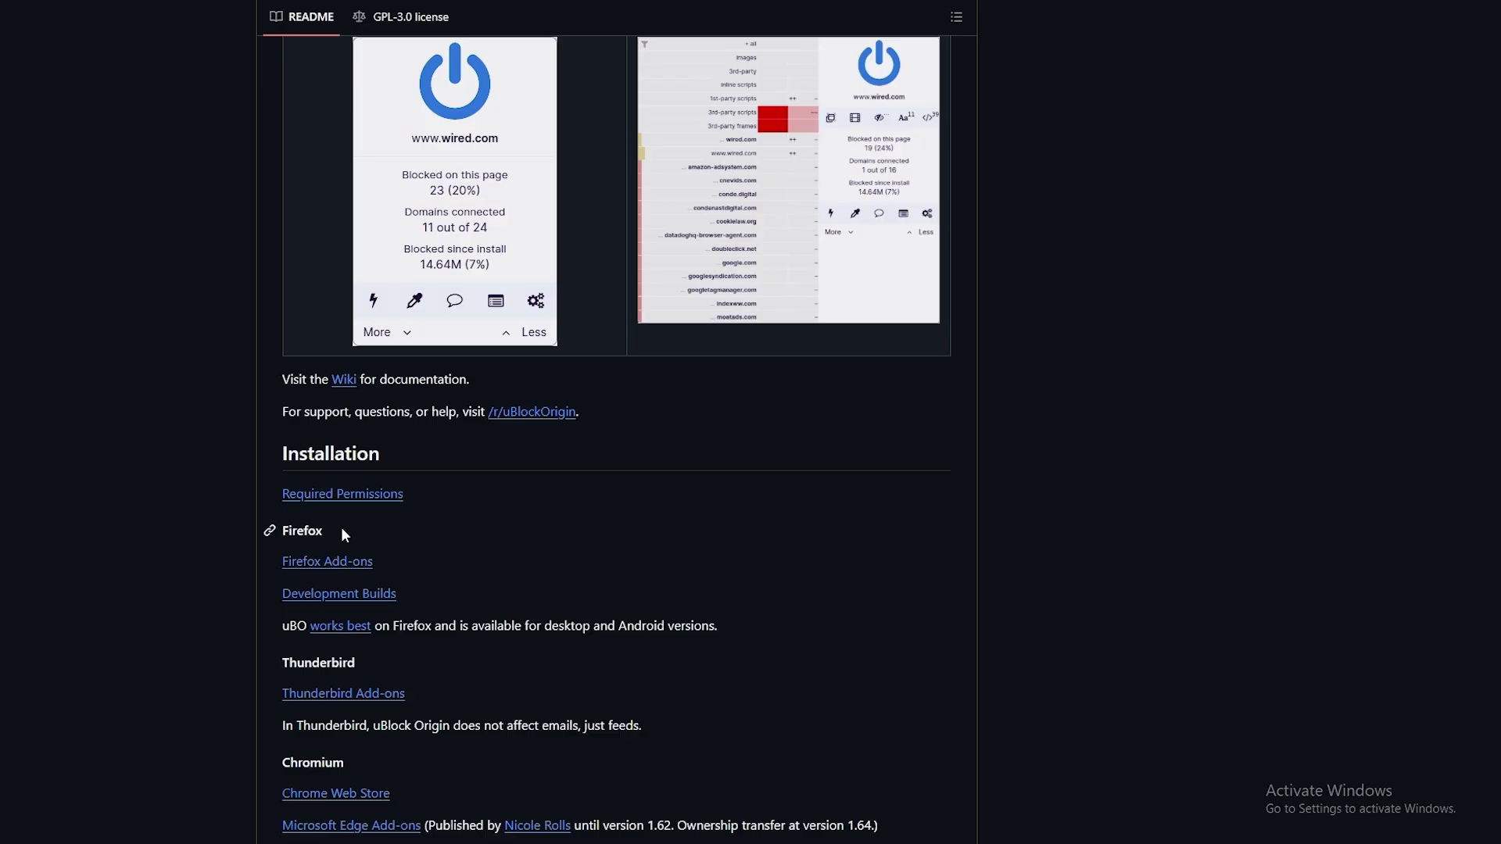
pyautogui.scroll(20, 732, 781)
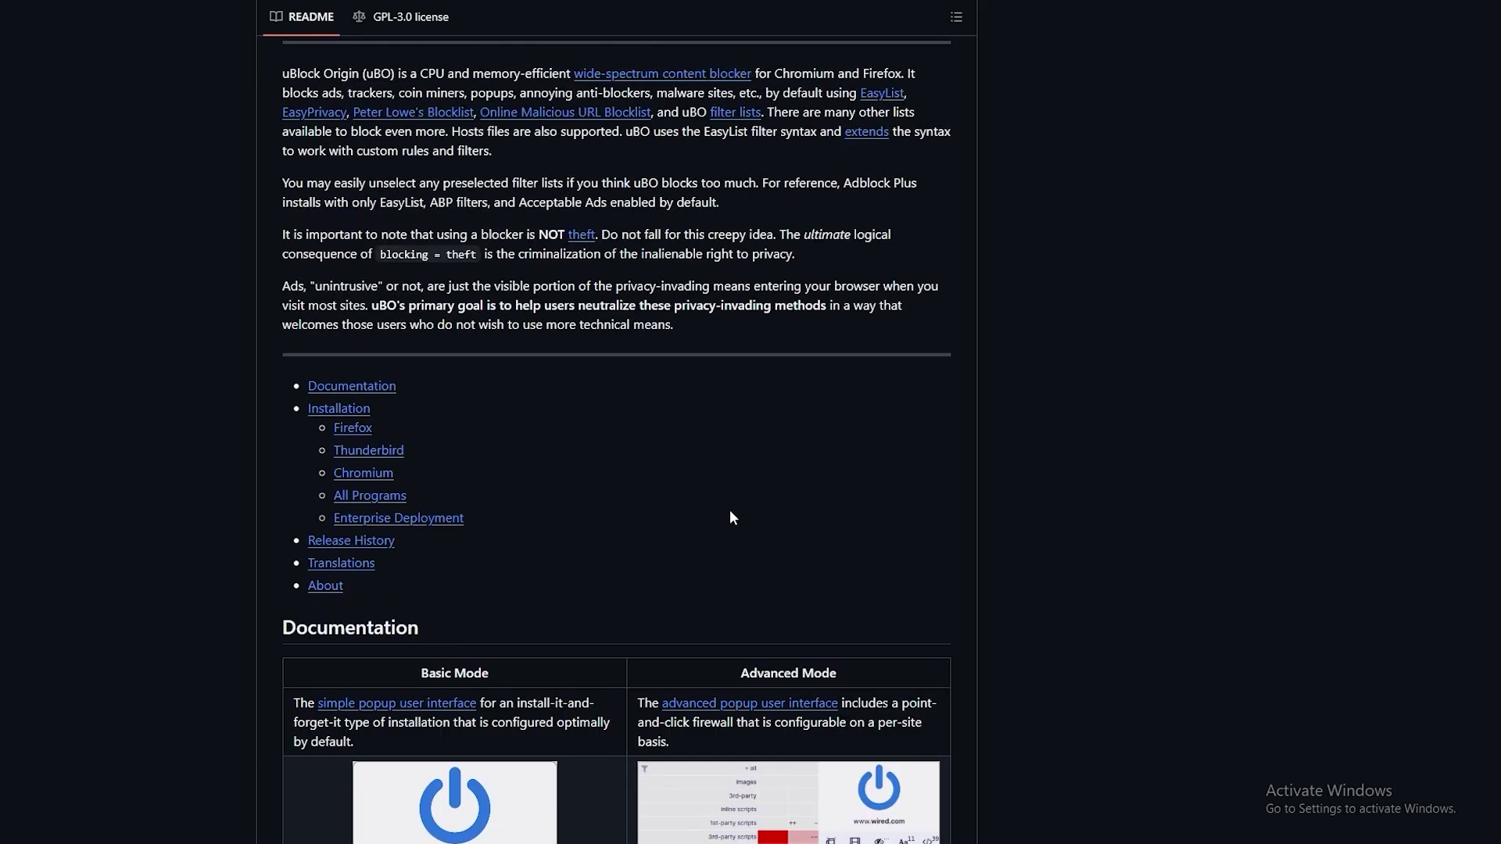
pyautogui.scroll(-4, 586, 513)
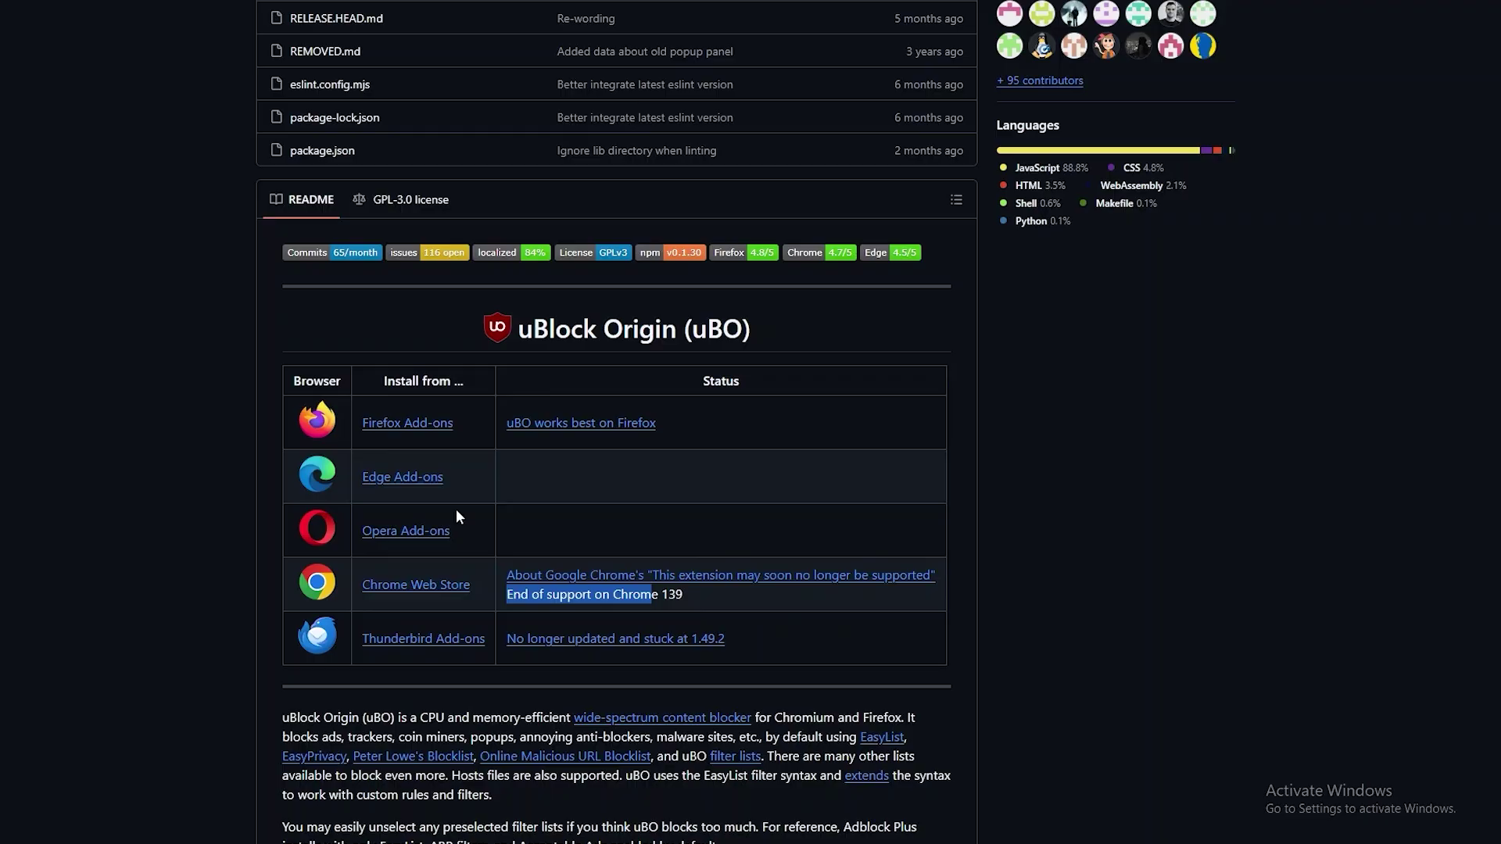
pyautogui.scroll(9, 452, 513)
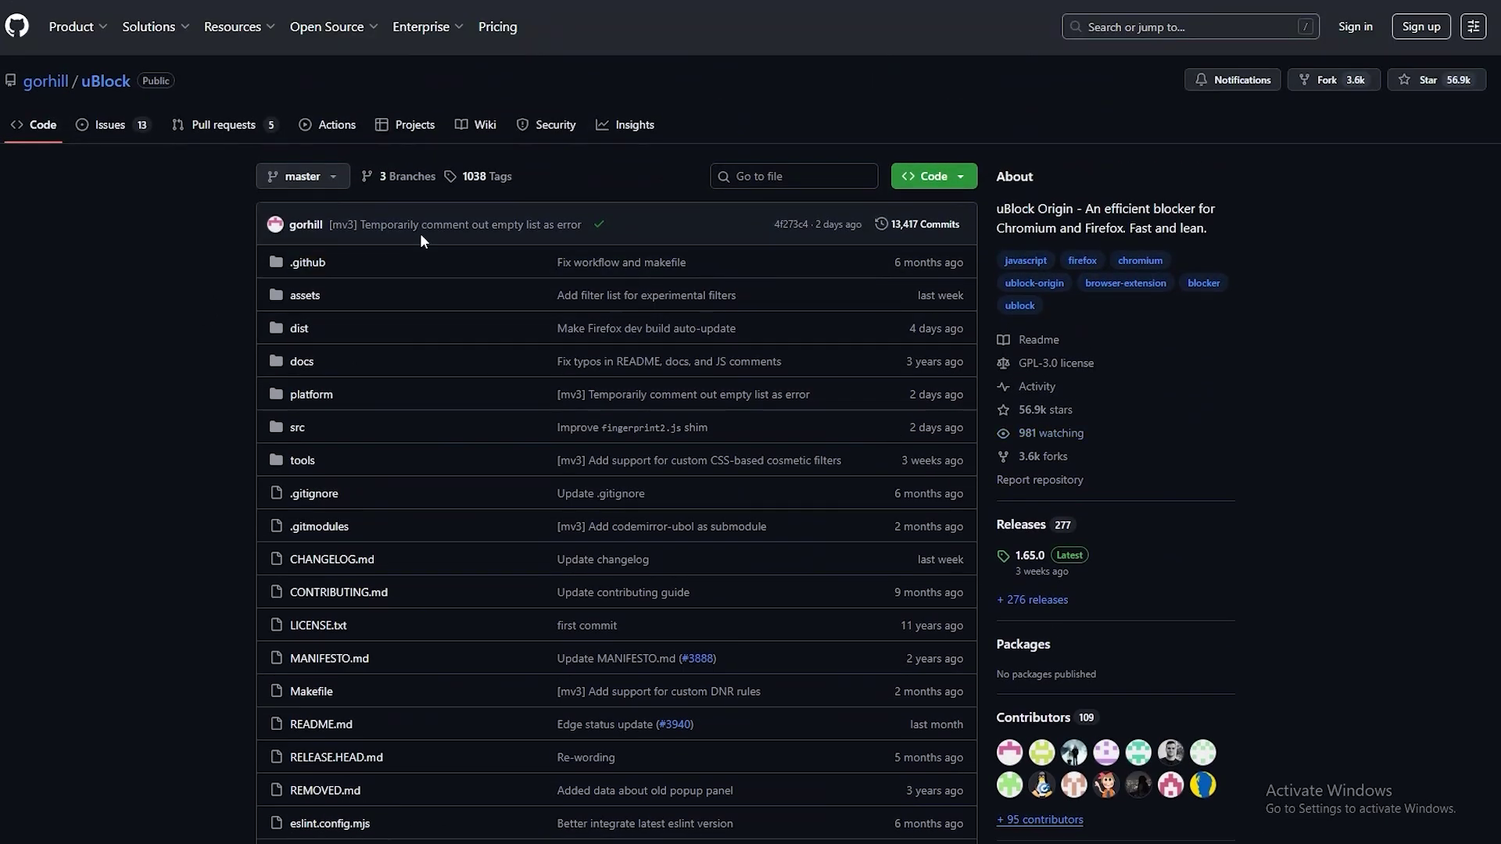
pyautogui.click(937, 177)
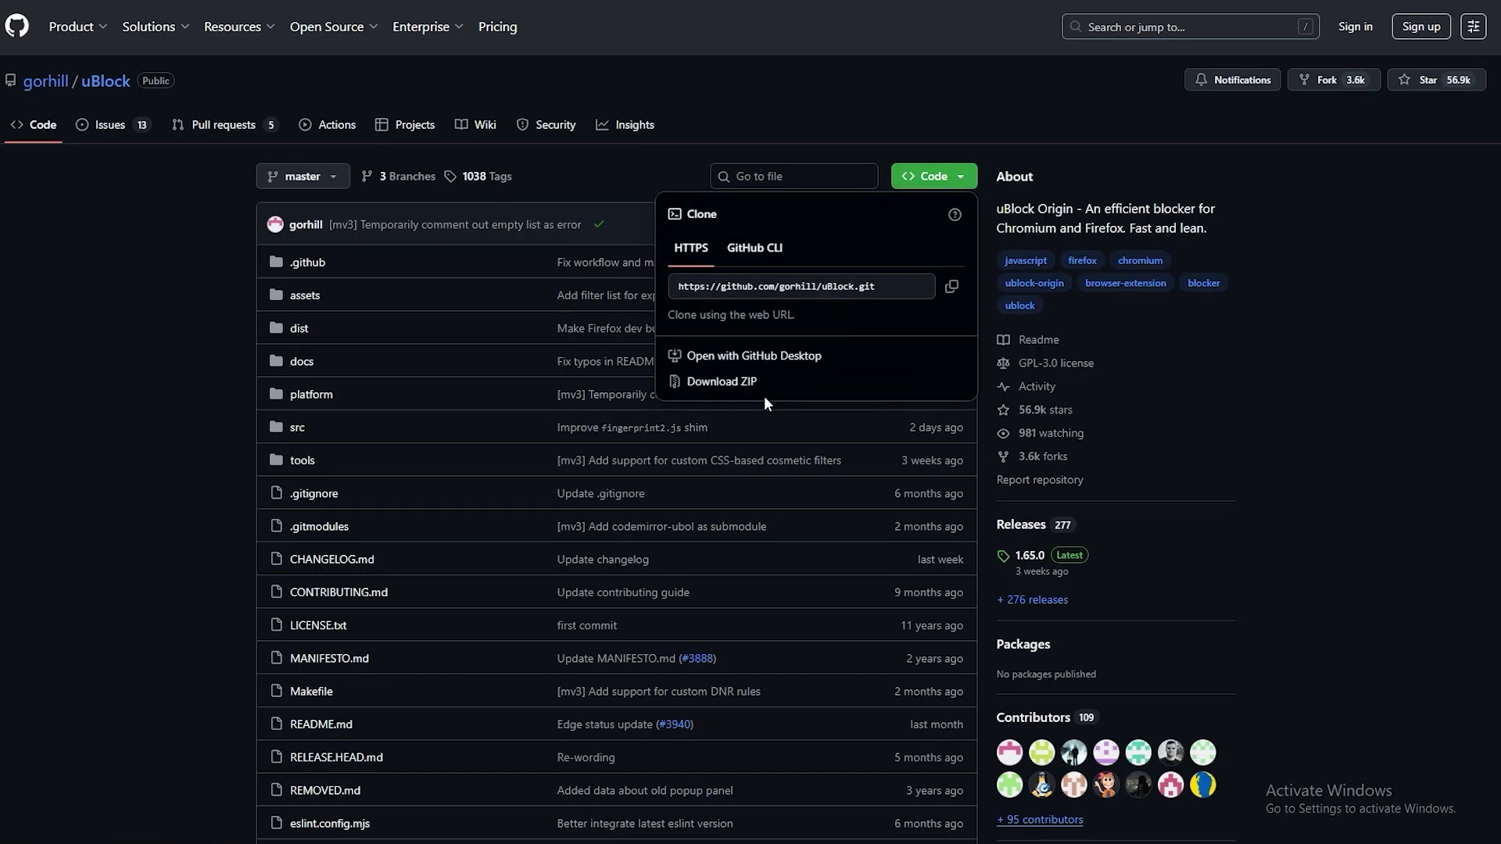
pyautogui.click(603, 376)
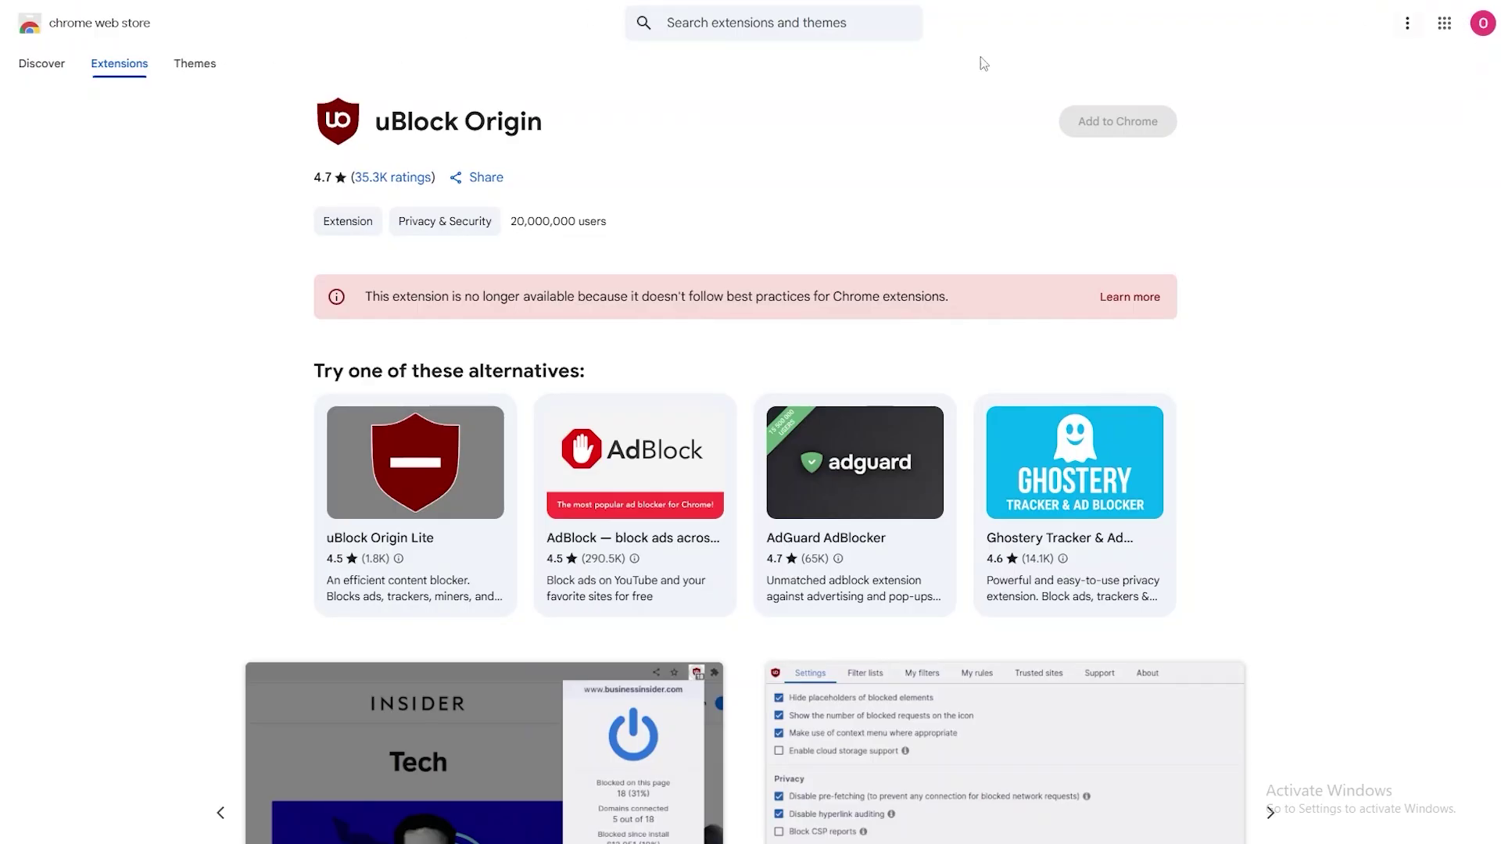
# Try loading the uBlock-master folder as an unpacked extension and dismiss the missing-manifest error
pyautogui.click(1494, 14)
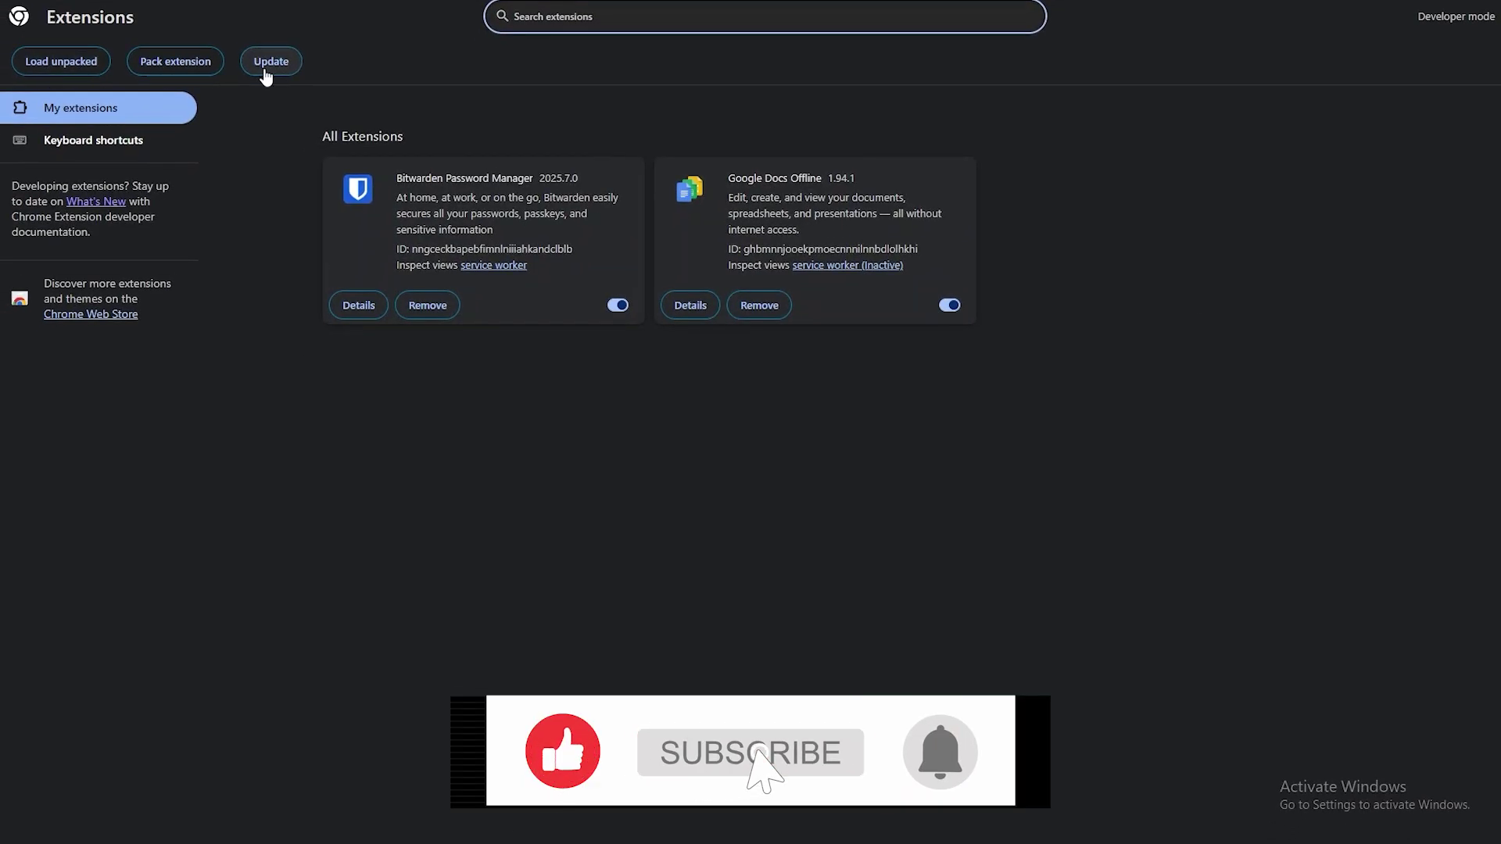
pyautogui.click(61, 61)
pyautogui.press('Escape')
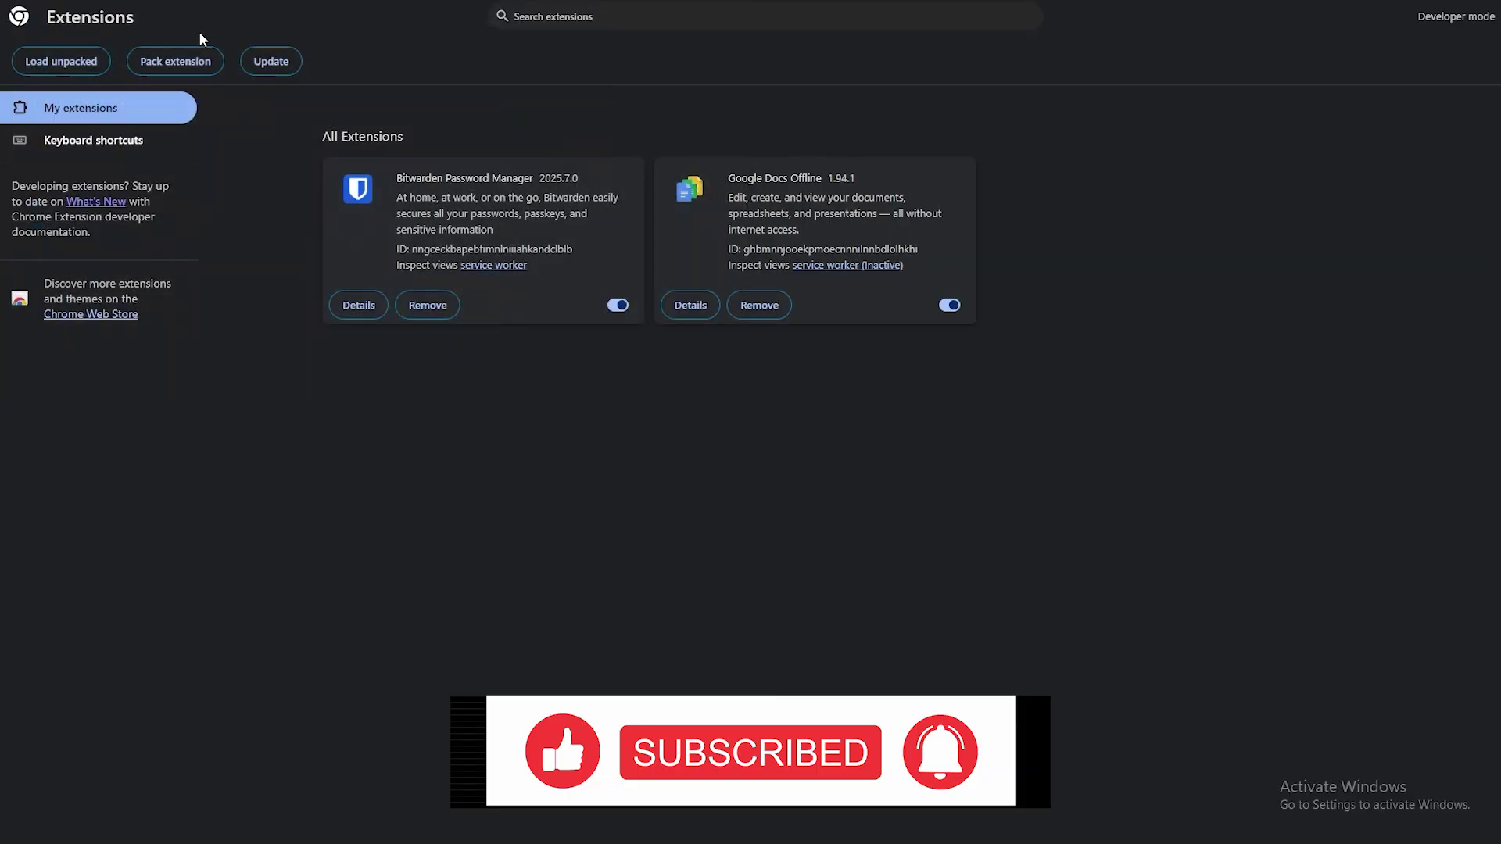
pyautogui.click(175, 61)
pyautogui.click(923, 418)
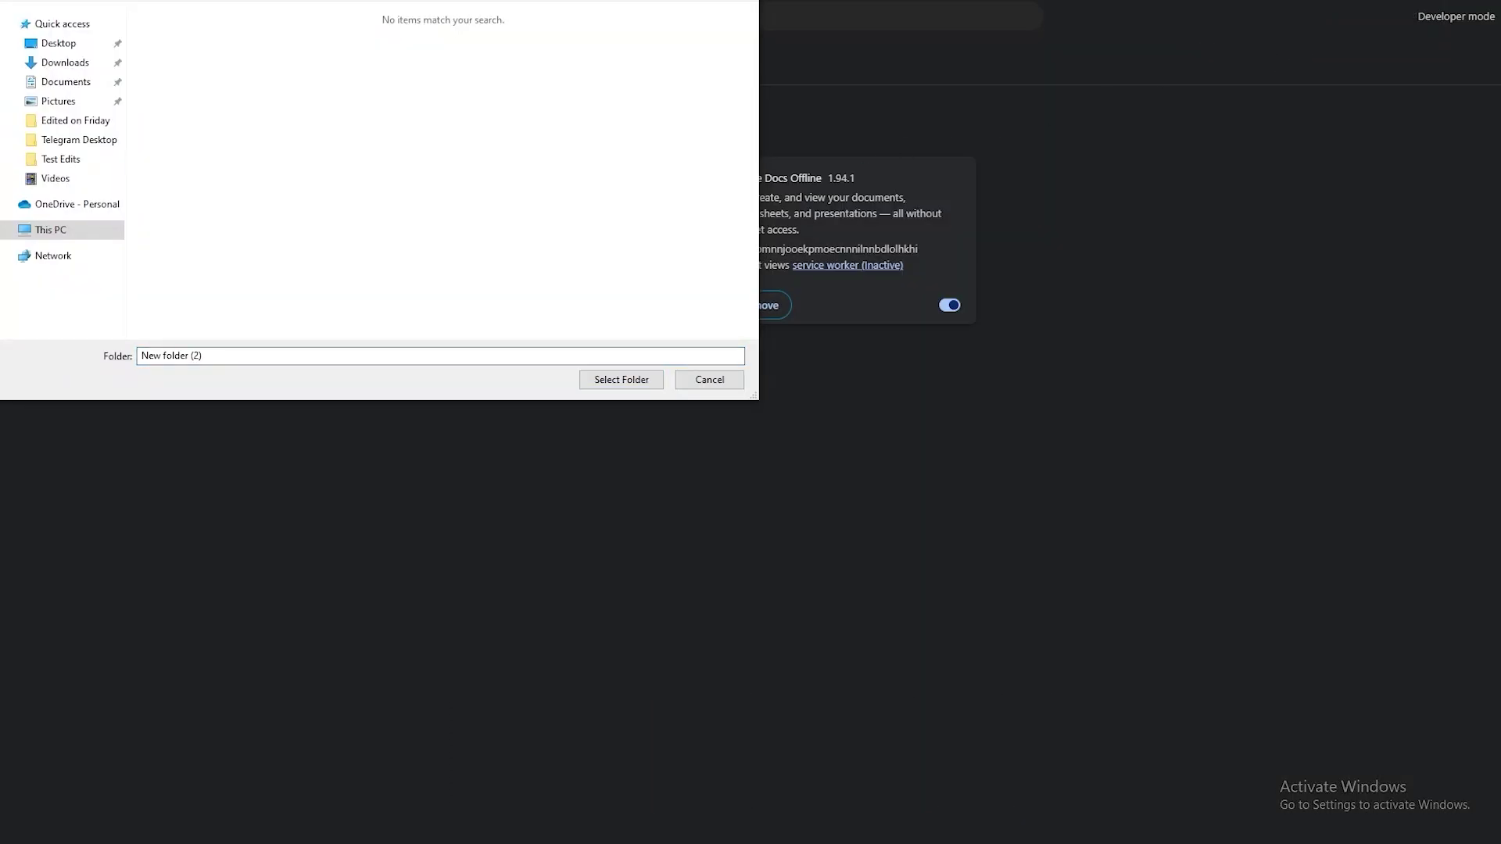
pyautogui.click(618, 380)
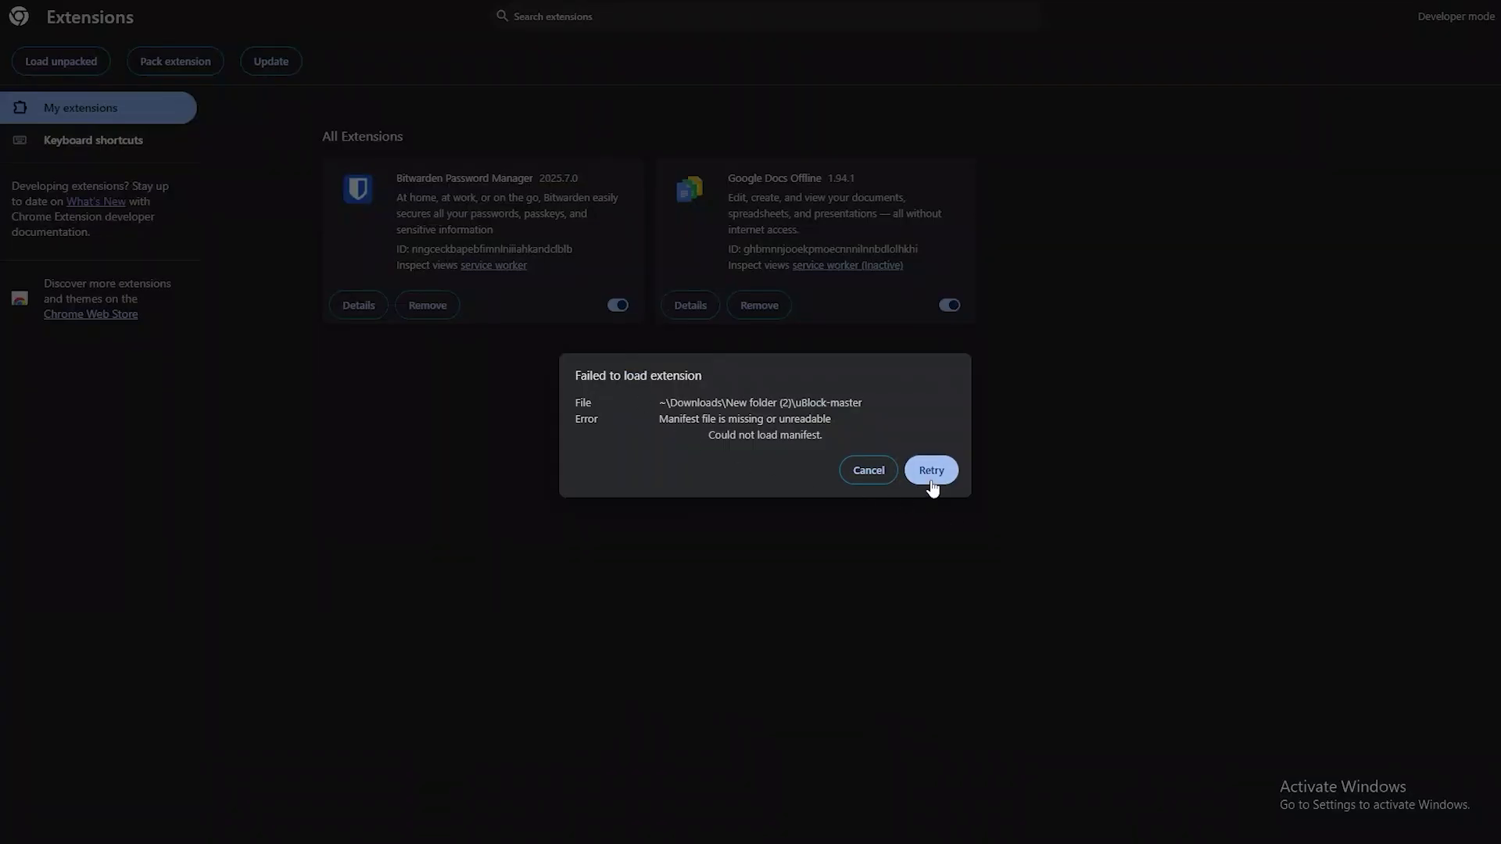
pyautogui.doubleClick(805, 419)
pyautogui.click(869, 470)
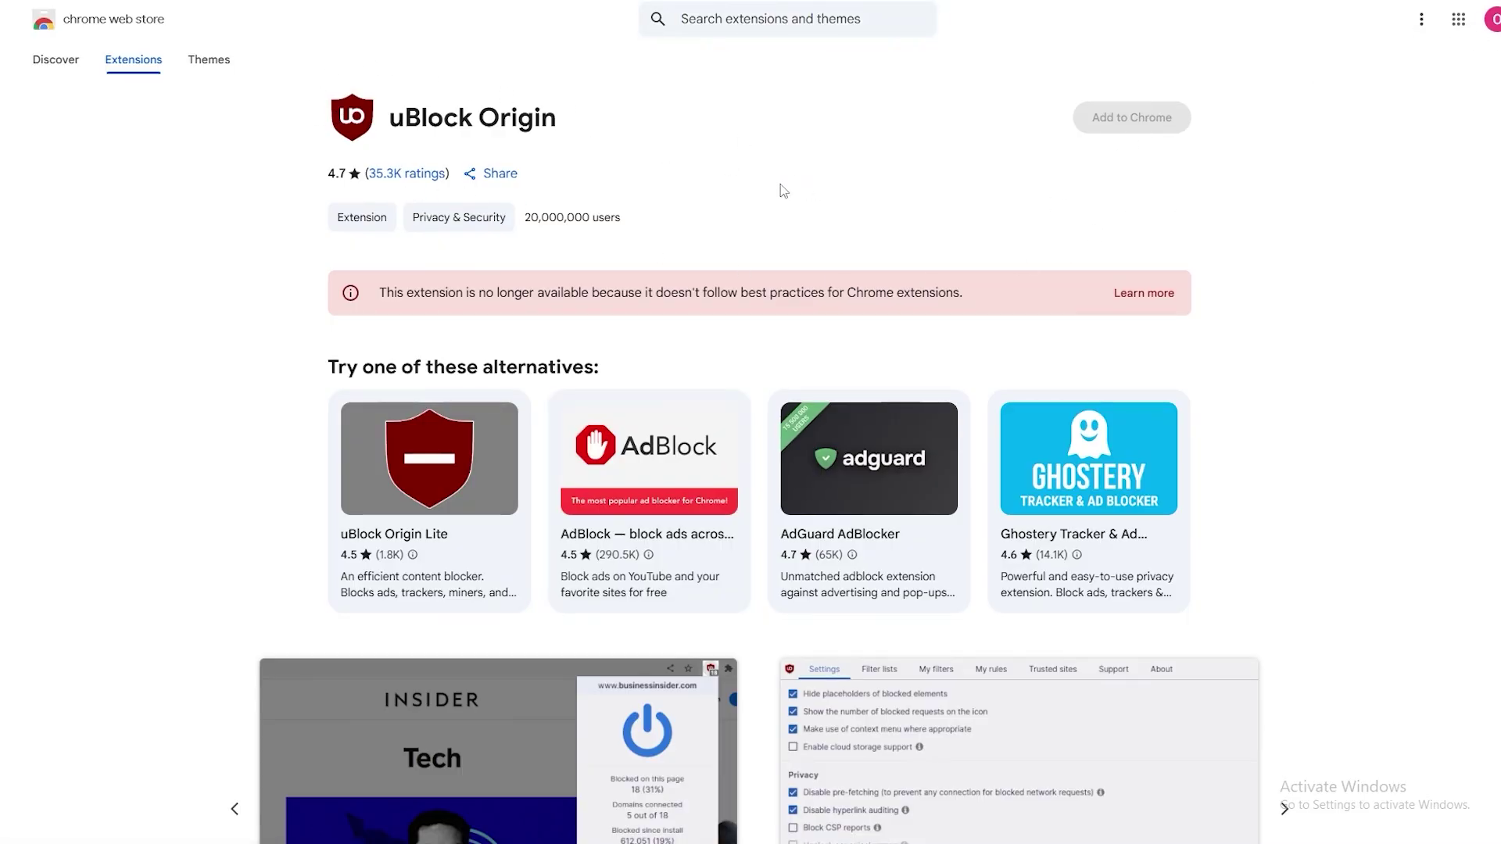
# Highlight the uBlock Origin title and scroll through the unavailable listing
pyautogui.moveTo(395, 119); pyautogui.dragTo(575, 138)
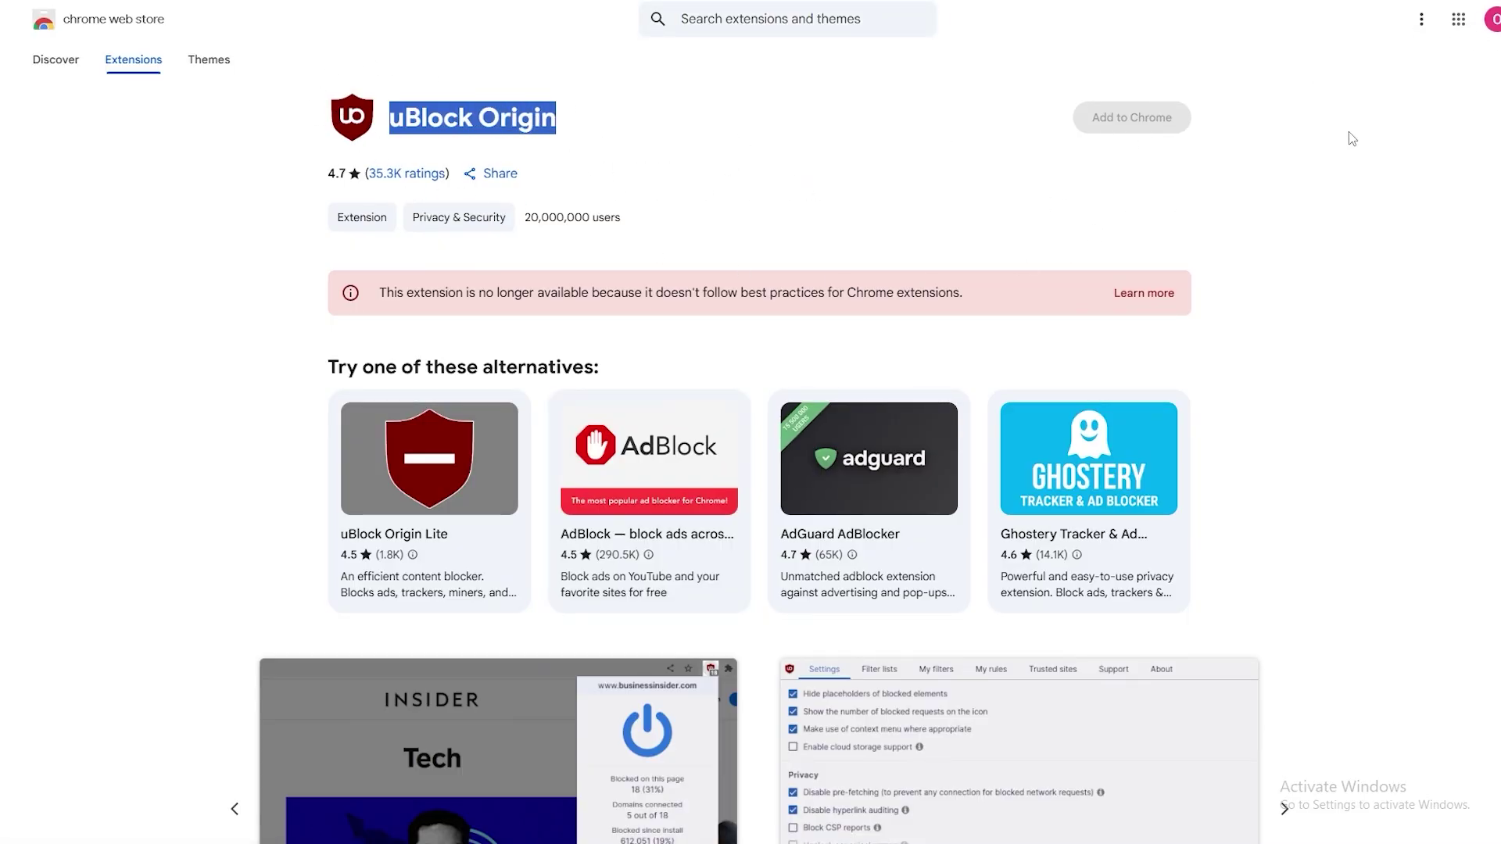
pyautogui.scroll(-4, 1213, 309)
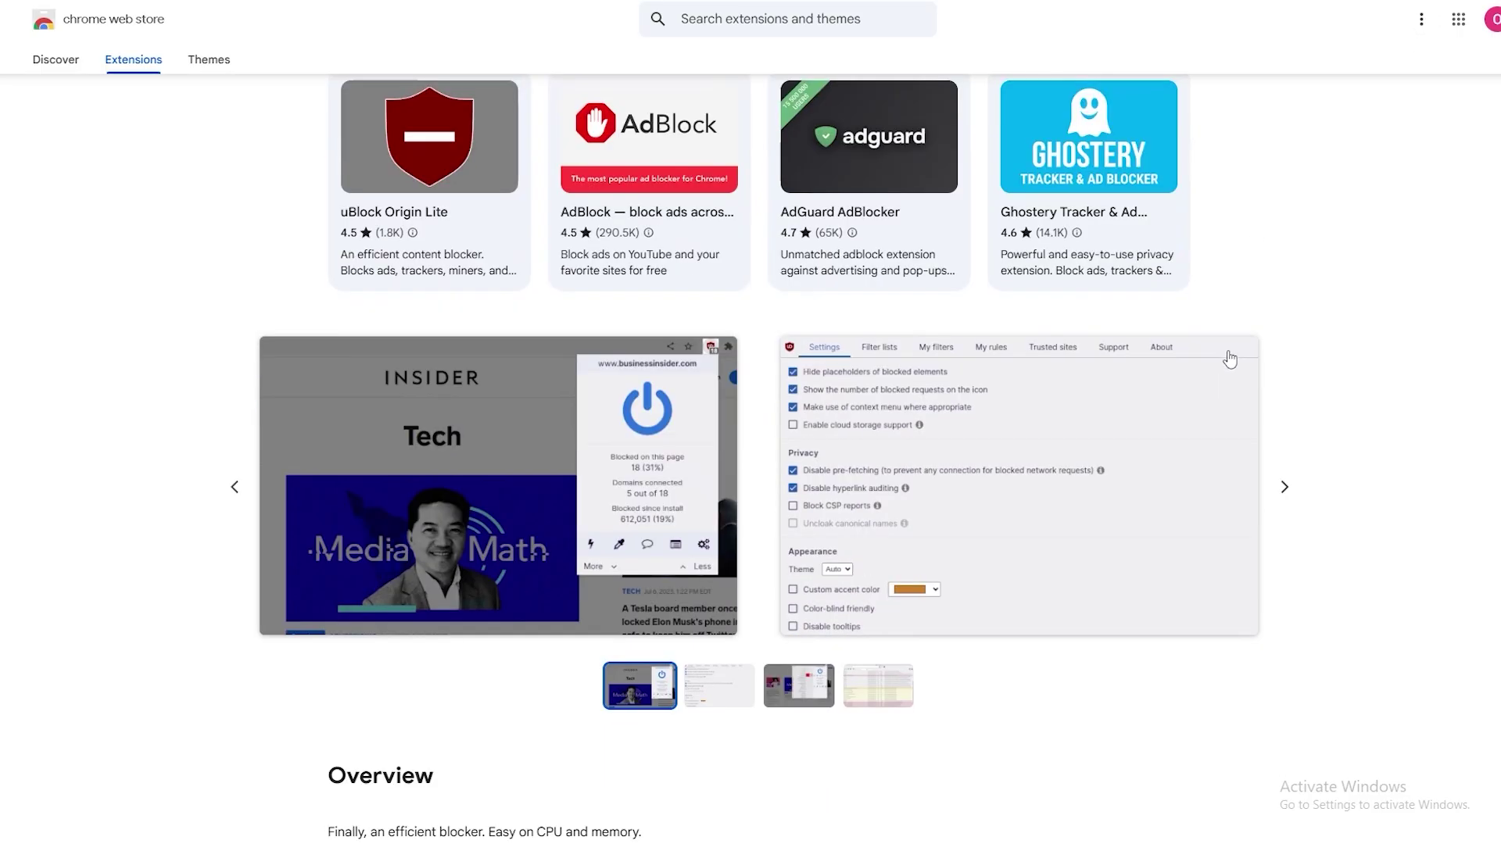
pyautogui.scroll(4, 1230, 358)
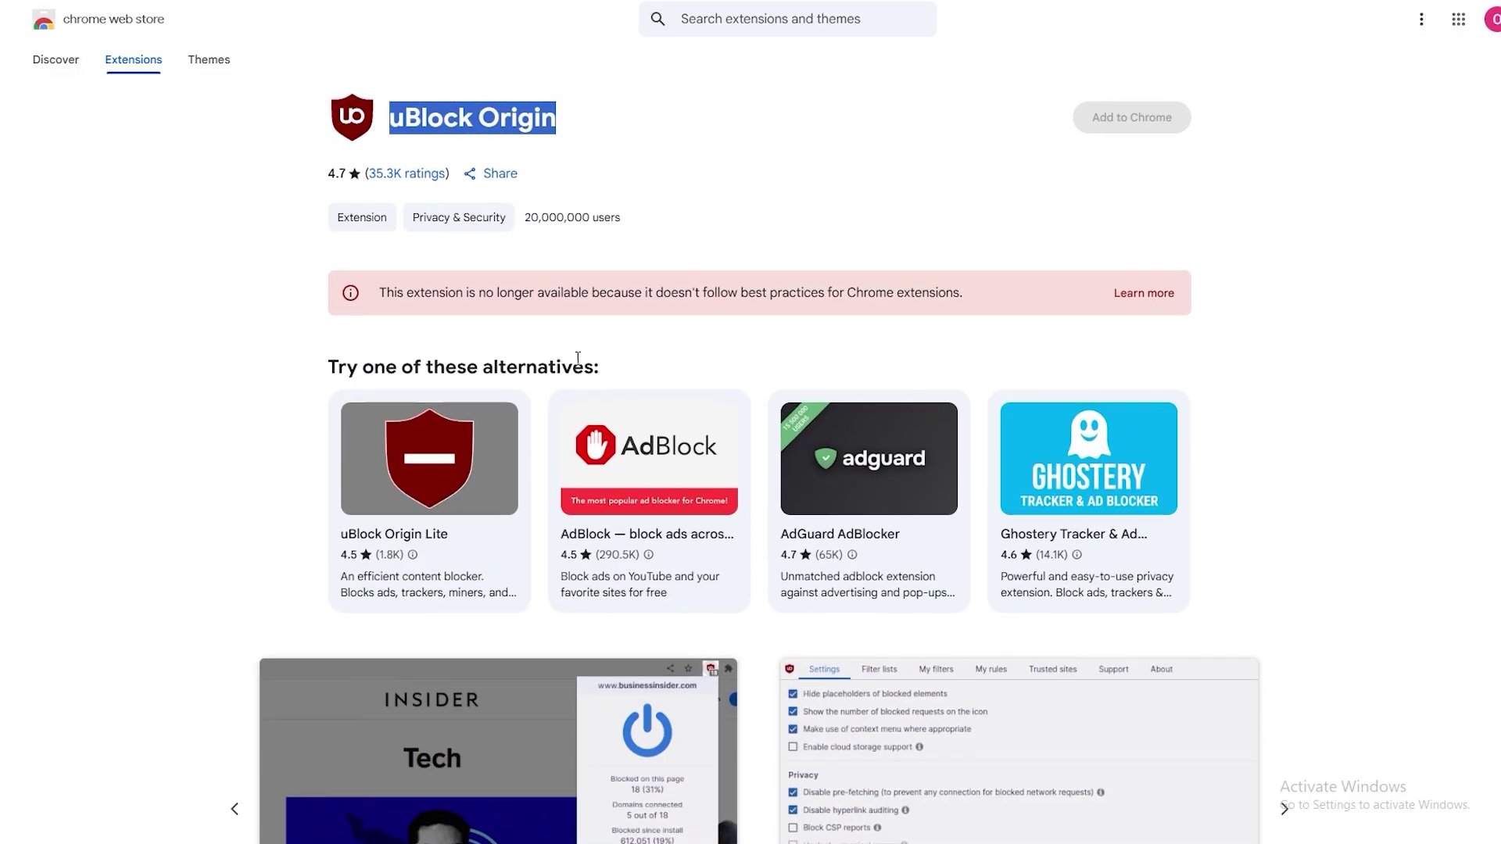
pyautogui.click(859, 219)
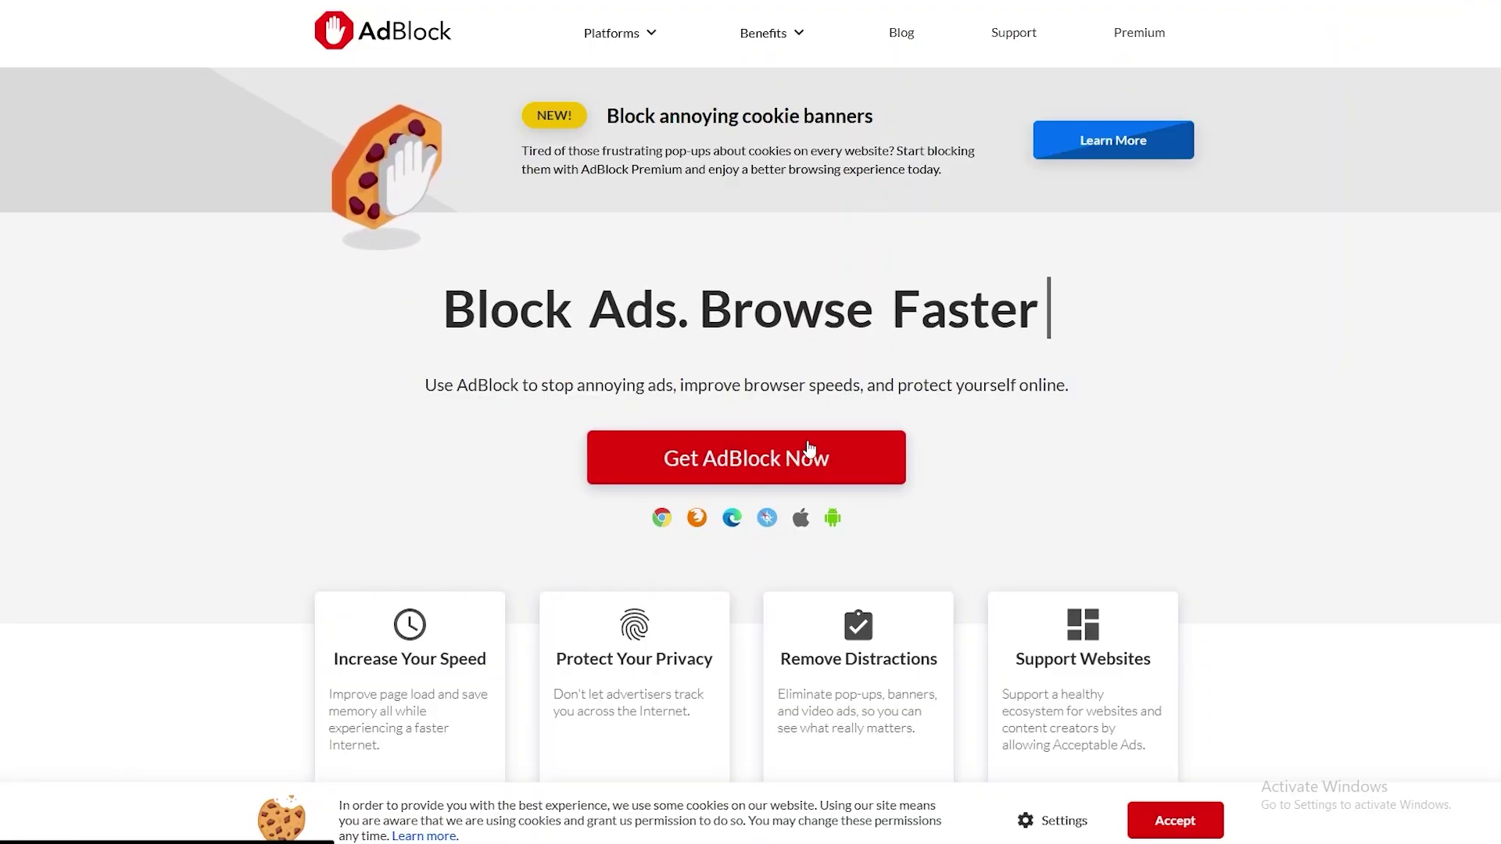
# Add AdBlock to Chrome from its Web Store listing and confirm the installation
pyautogui.click(662, 518)
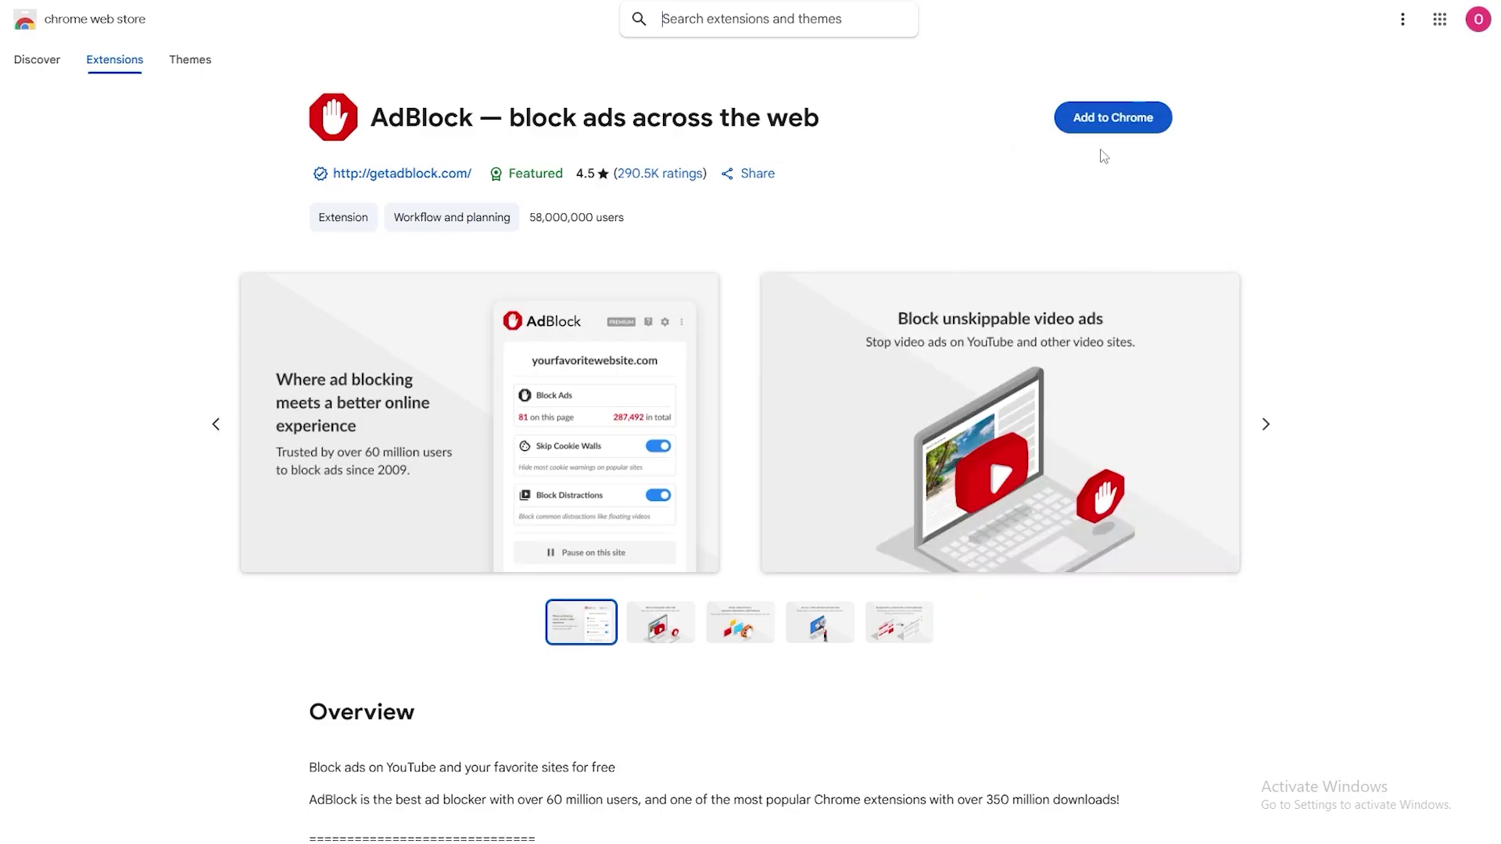
pyautogui.click(1101, 124)
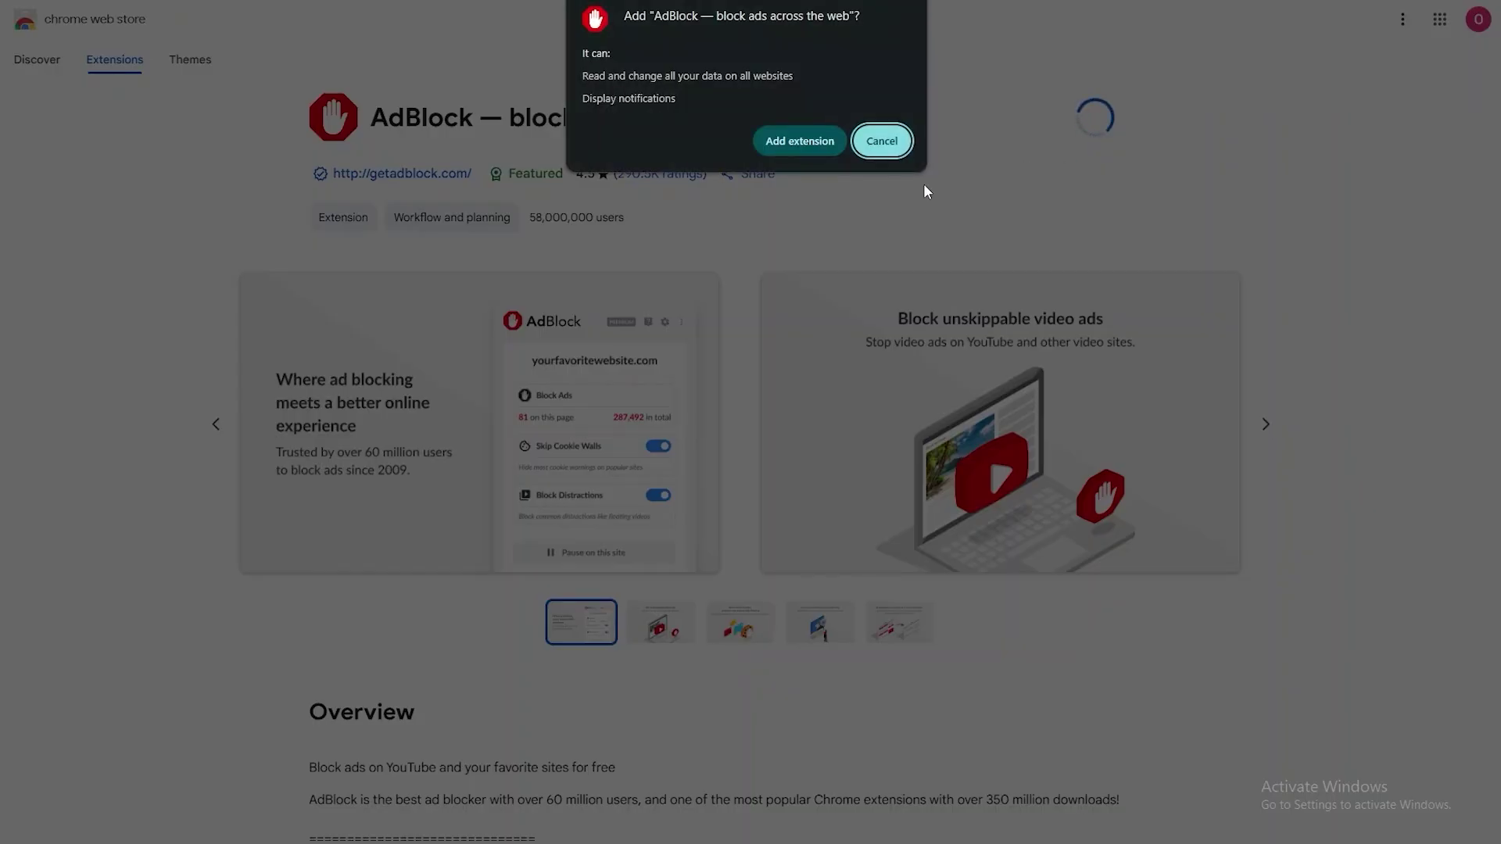
pyautogui.click(778, 143)
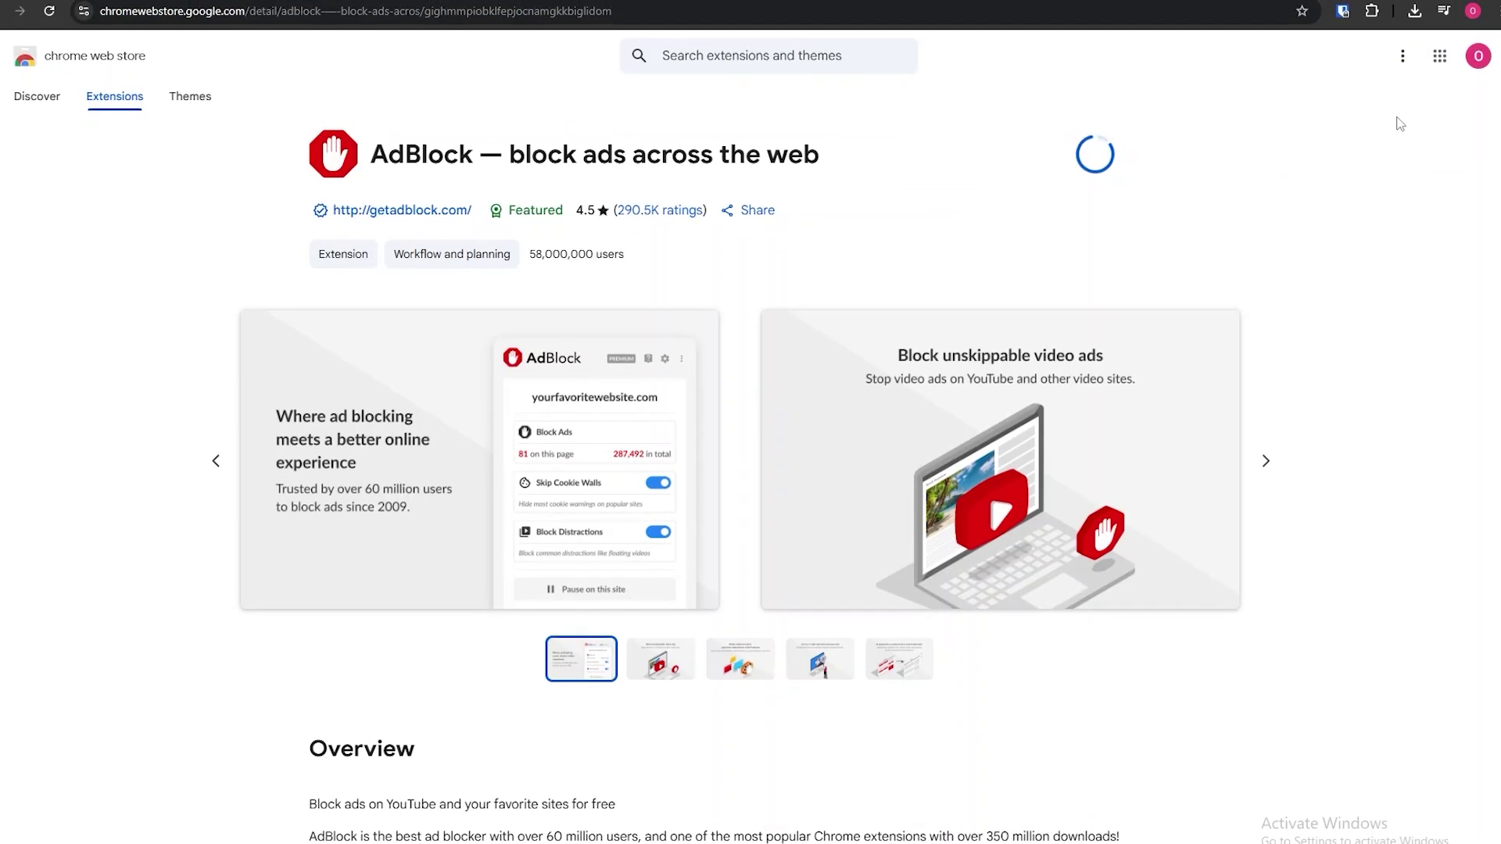
# Check the downloads panel, then switch to the YouTube tab and scroll it
pyautogui.click(1417, 13)
pyautogui.hotkey('ctrl', 'Tab')
pyautogui.scroll(-3, 396, 332)
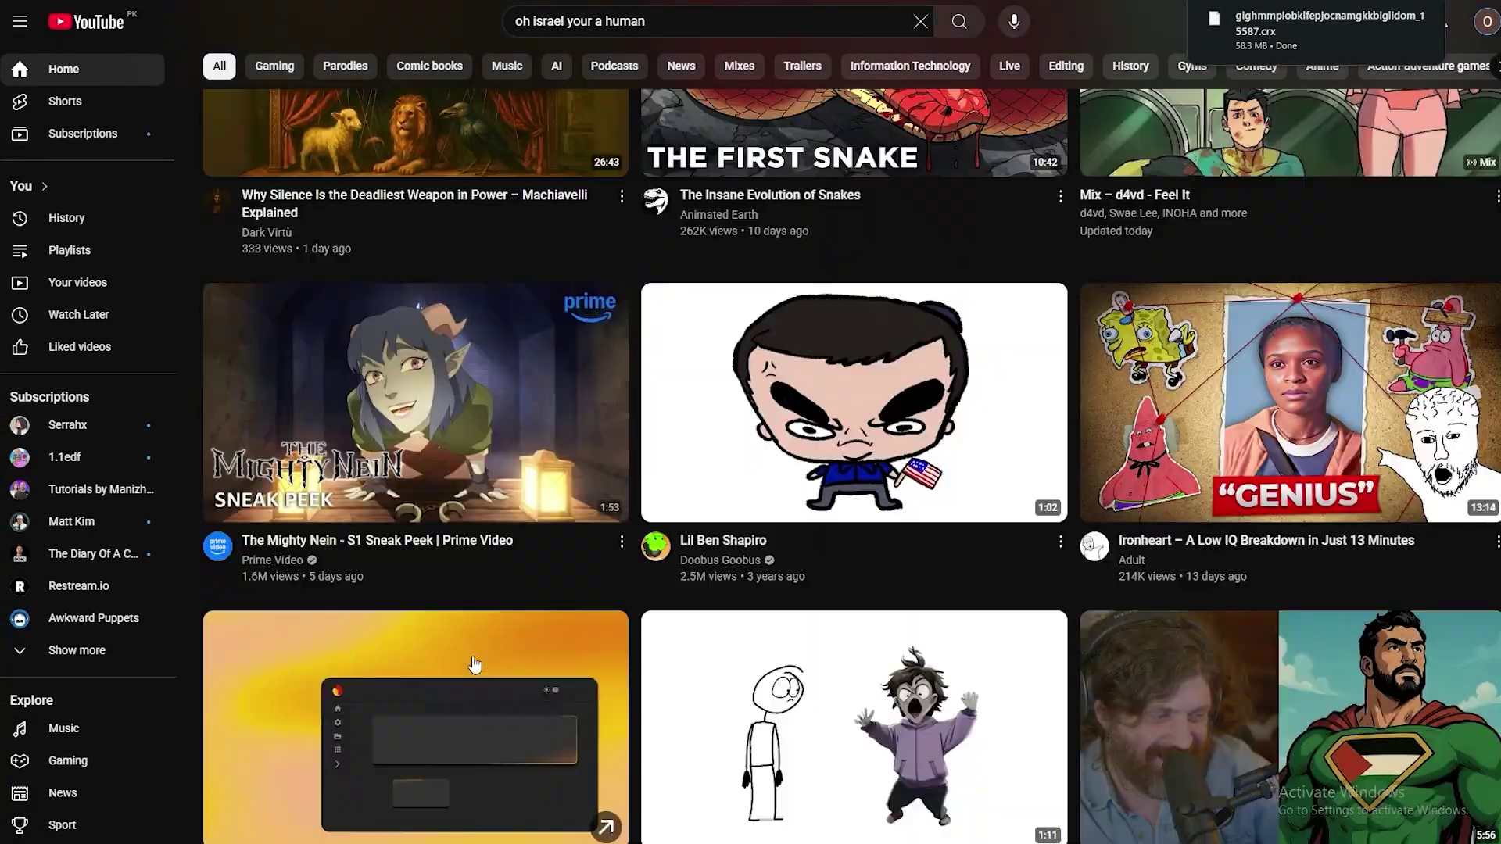
pyautogui.scroll(15, 403, 297)
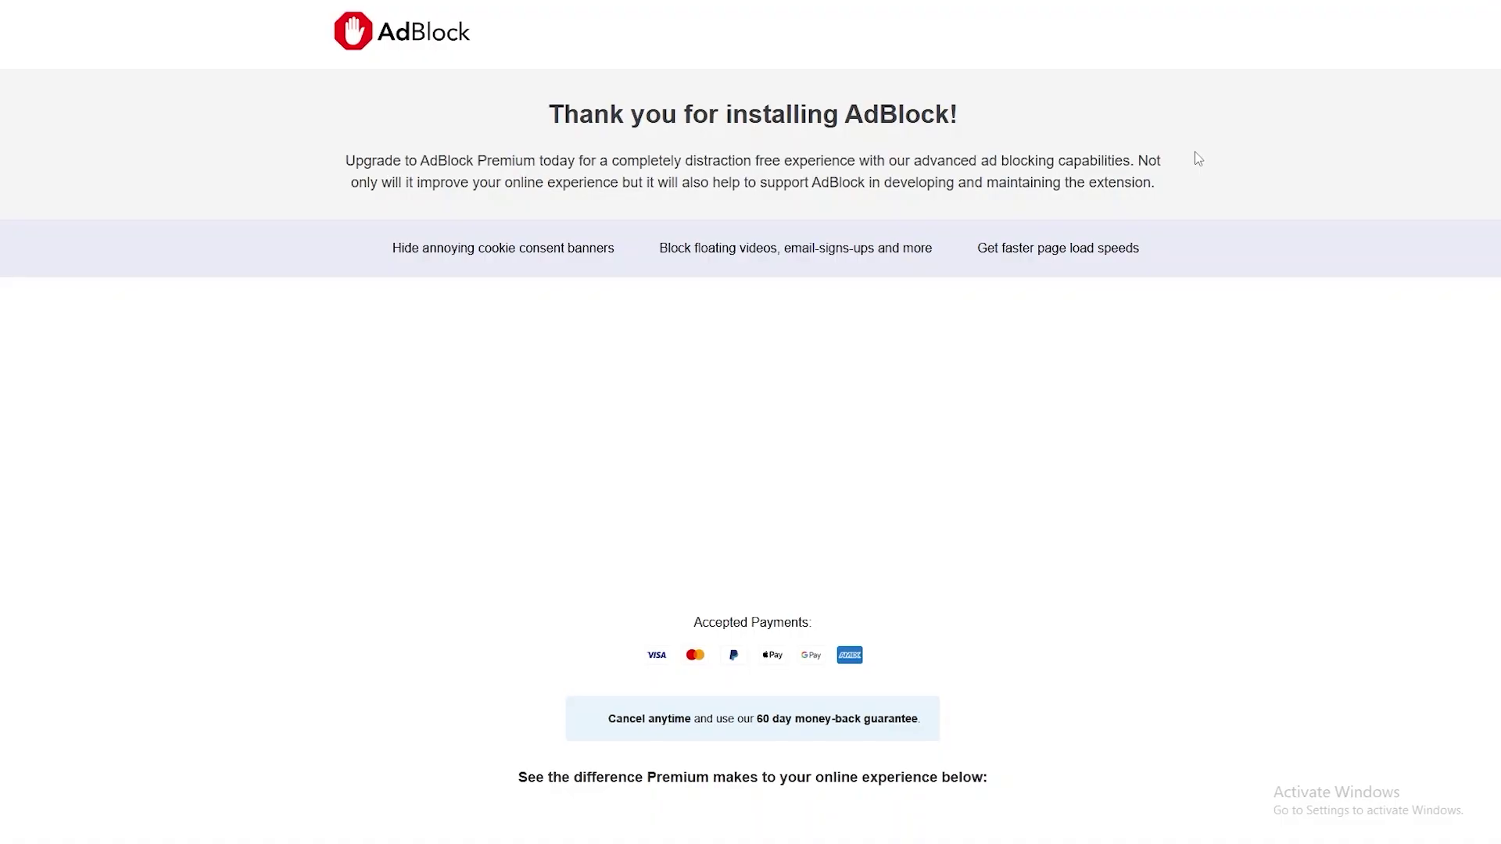
# Highlight the thank-you heading and the Premium prices, $4 monthly and $40 yearly
pyautogui.moveTo(552, 112); pyautogui.dragTo(848, 115)
pyautogui.click(781, 218)
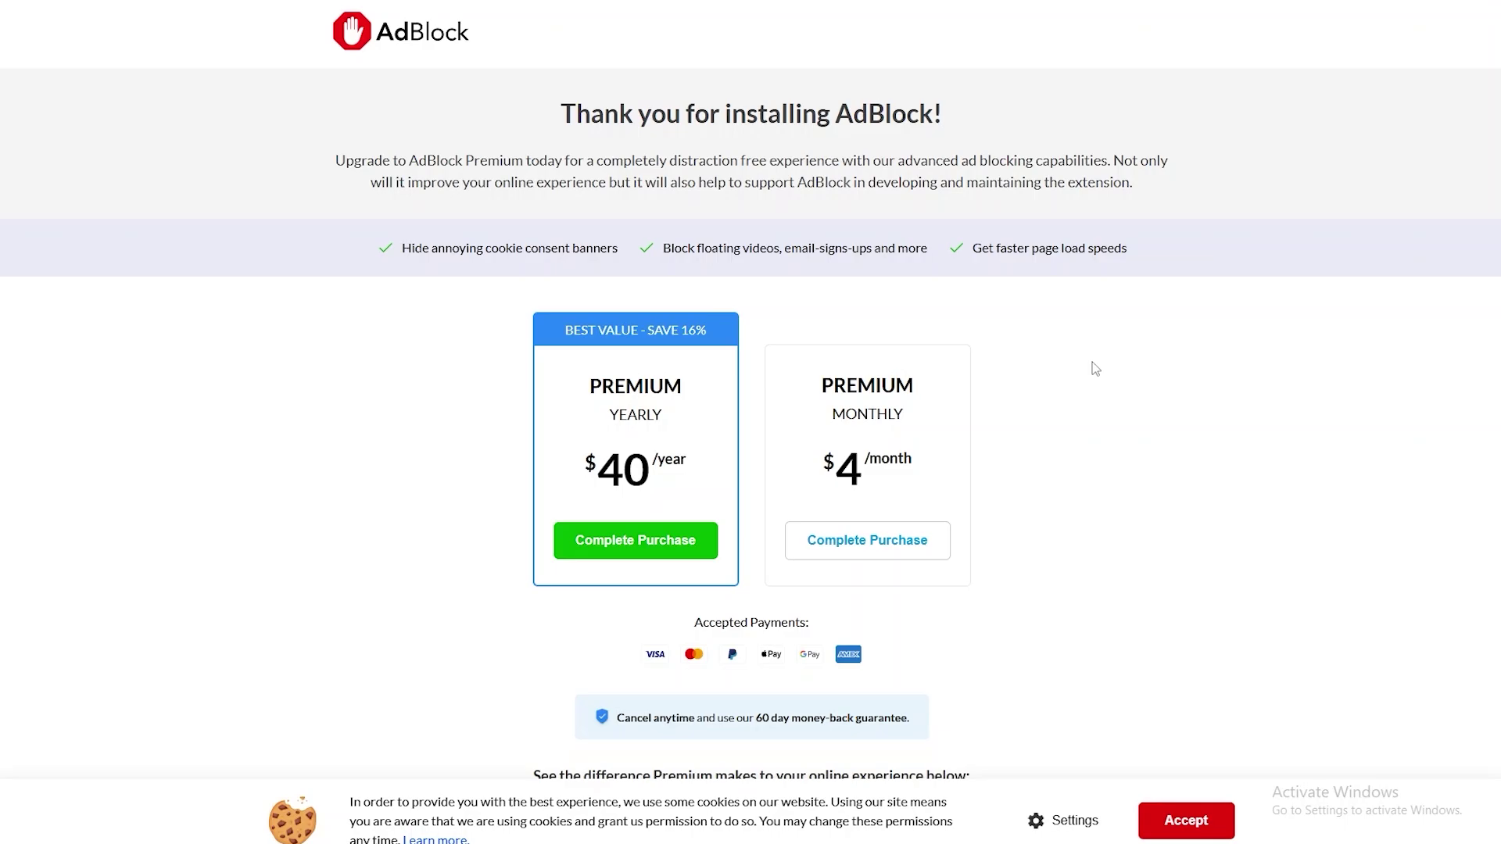
pyautogui.scroll(-4, 1008, 442)
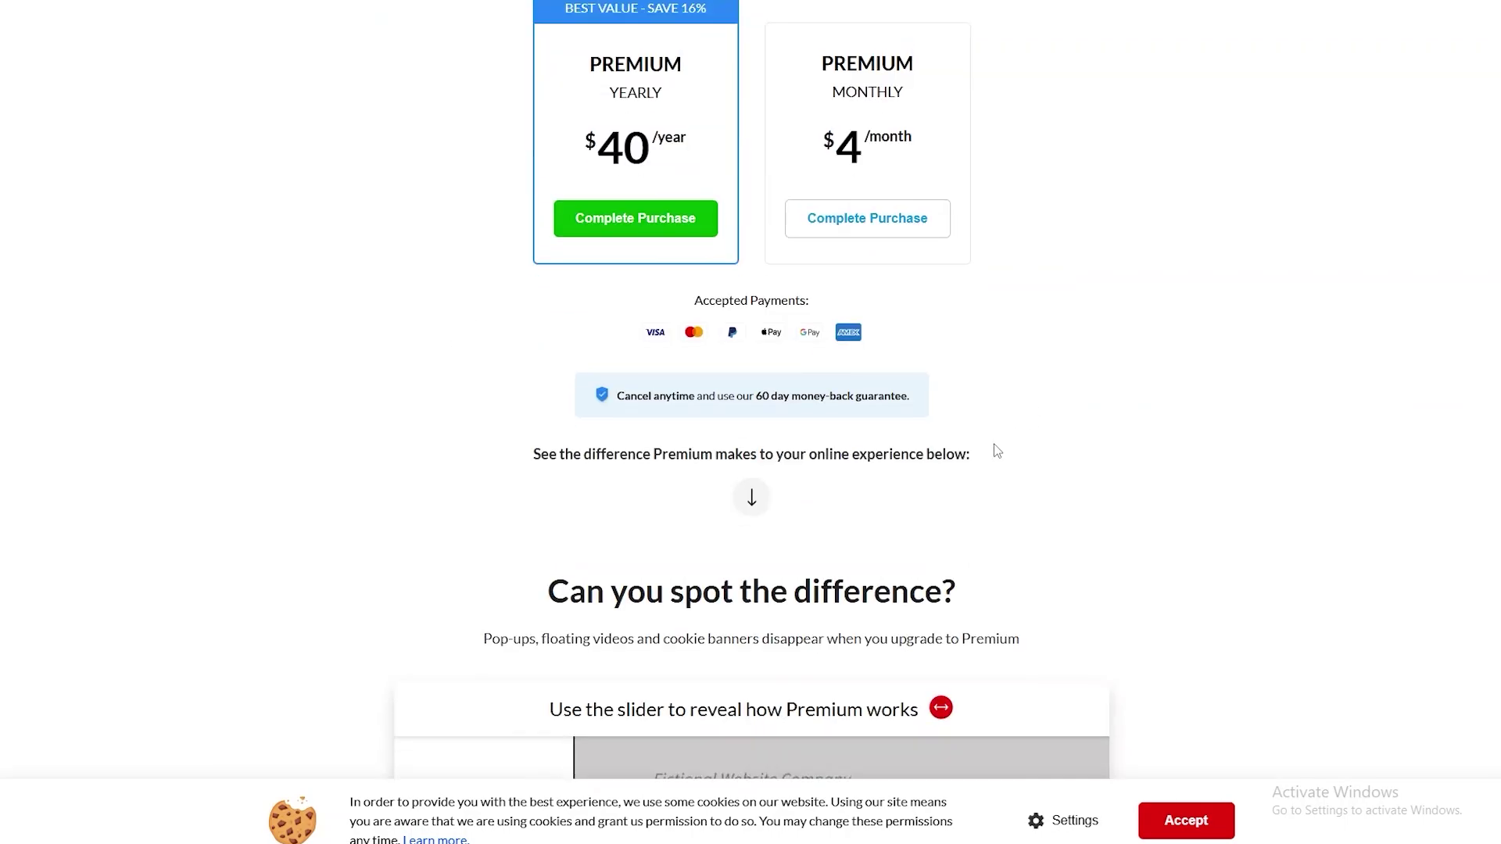
pyautogui.scroll(4, 993, 443)
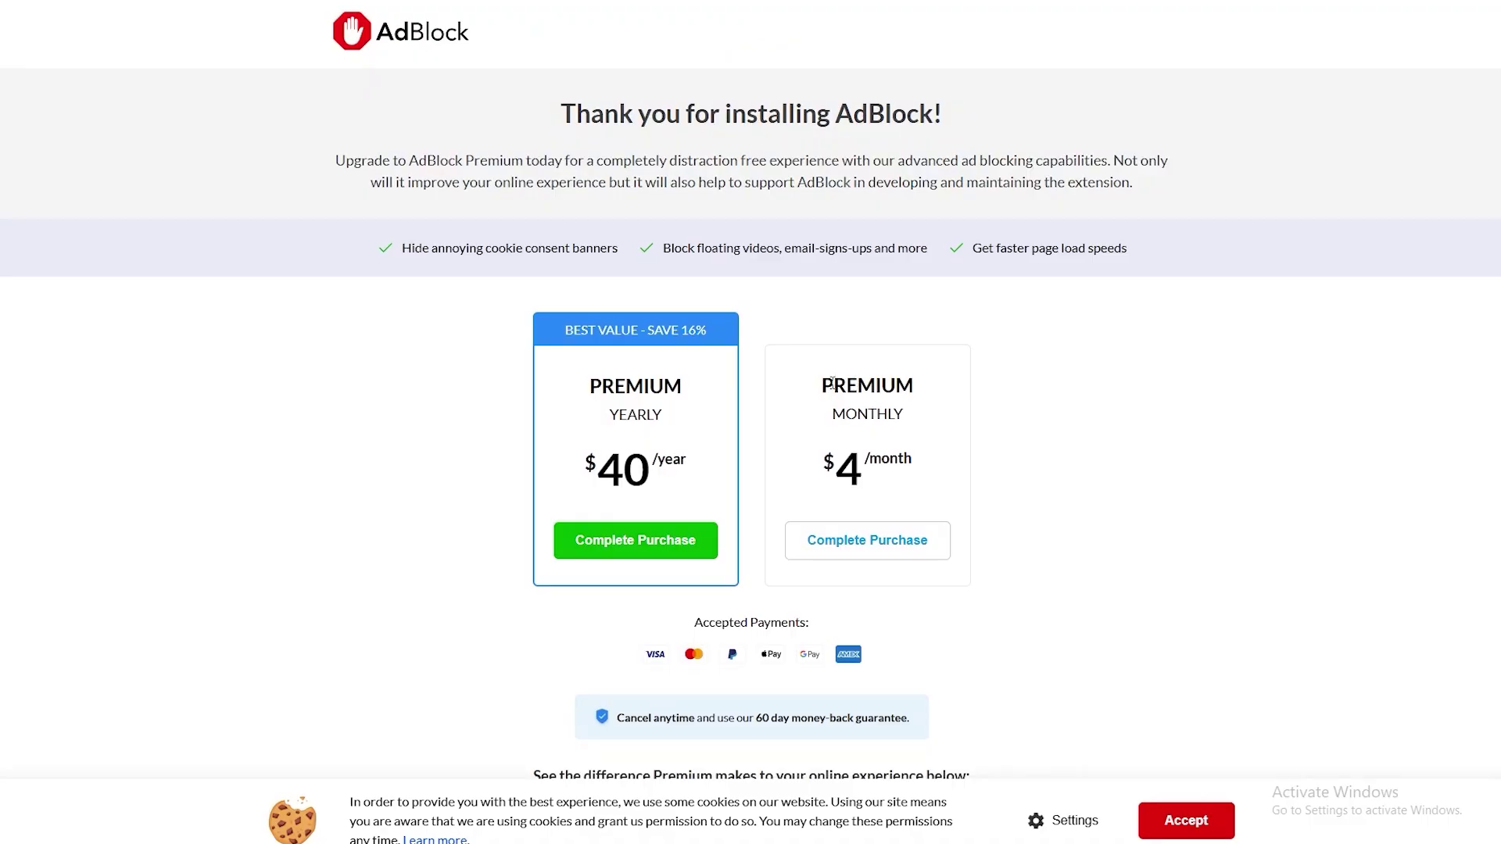
pyautogui.moveTo(831, 380); pyautogui.dragTo(900, 466)
pyautogui.click(1080, 446)
pyautogui.doubleClick(643, 469)
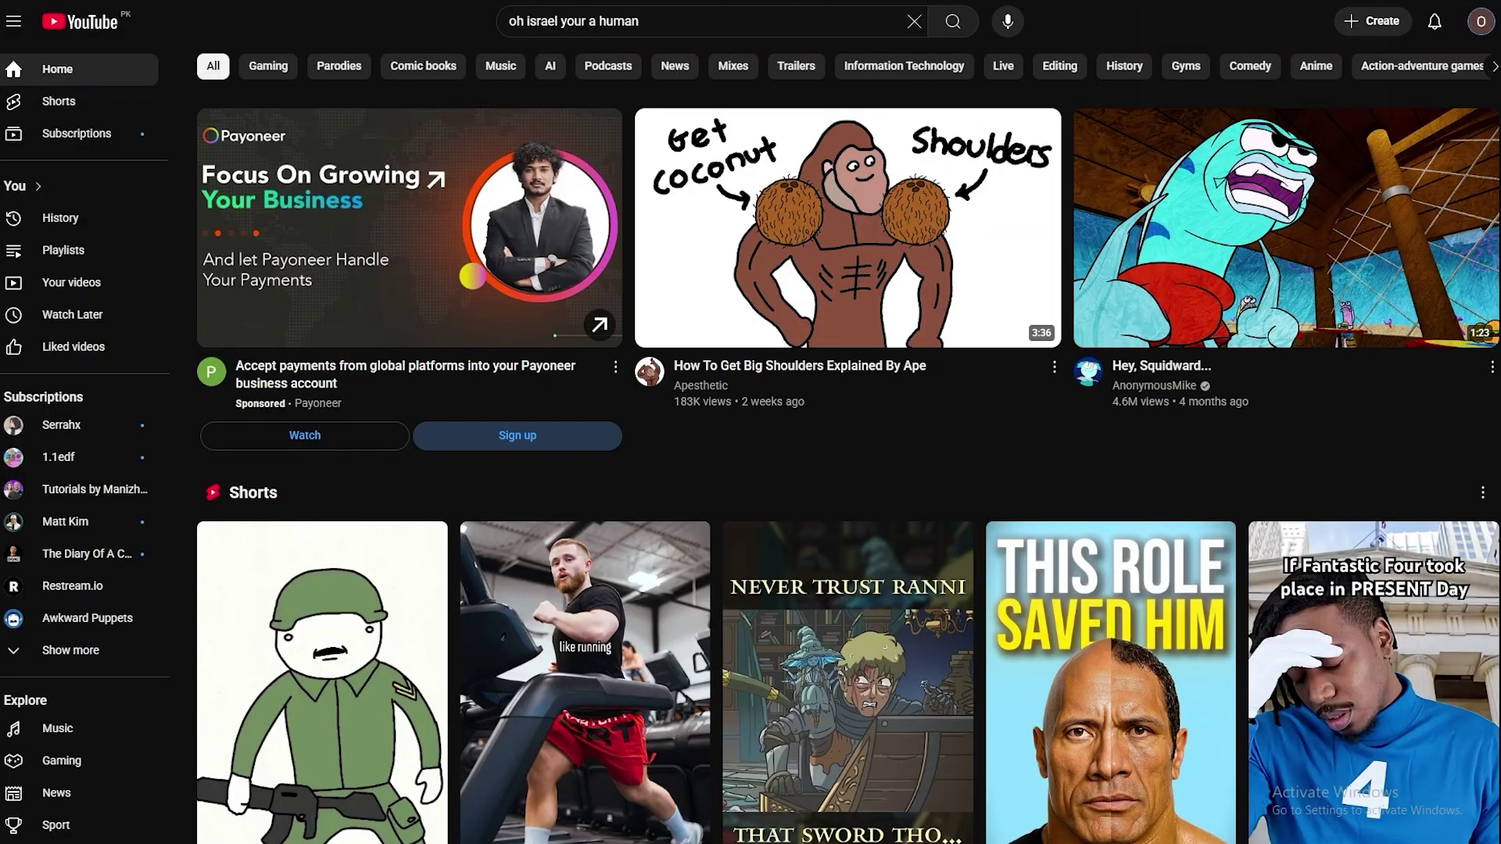
# Open the AdBlock extension popup from the toolbar, then close it
pyautogui.click(1364, 2)
pyautogui.click(1362, 1)
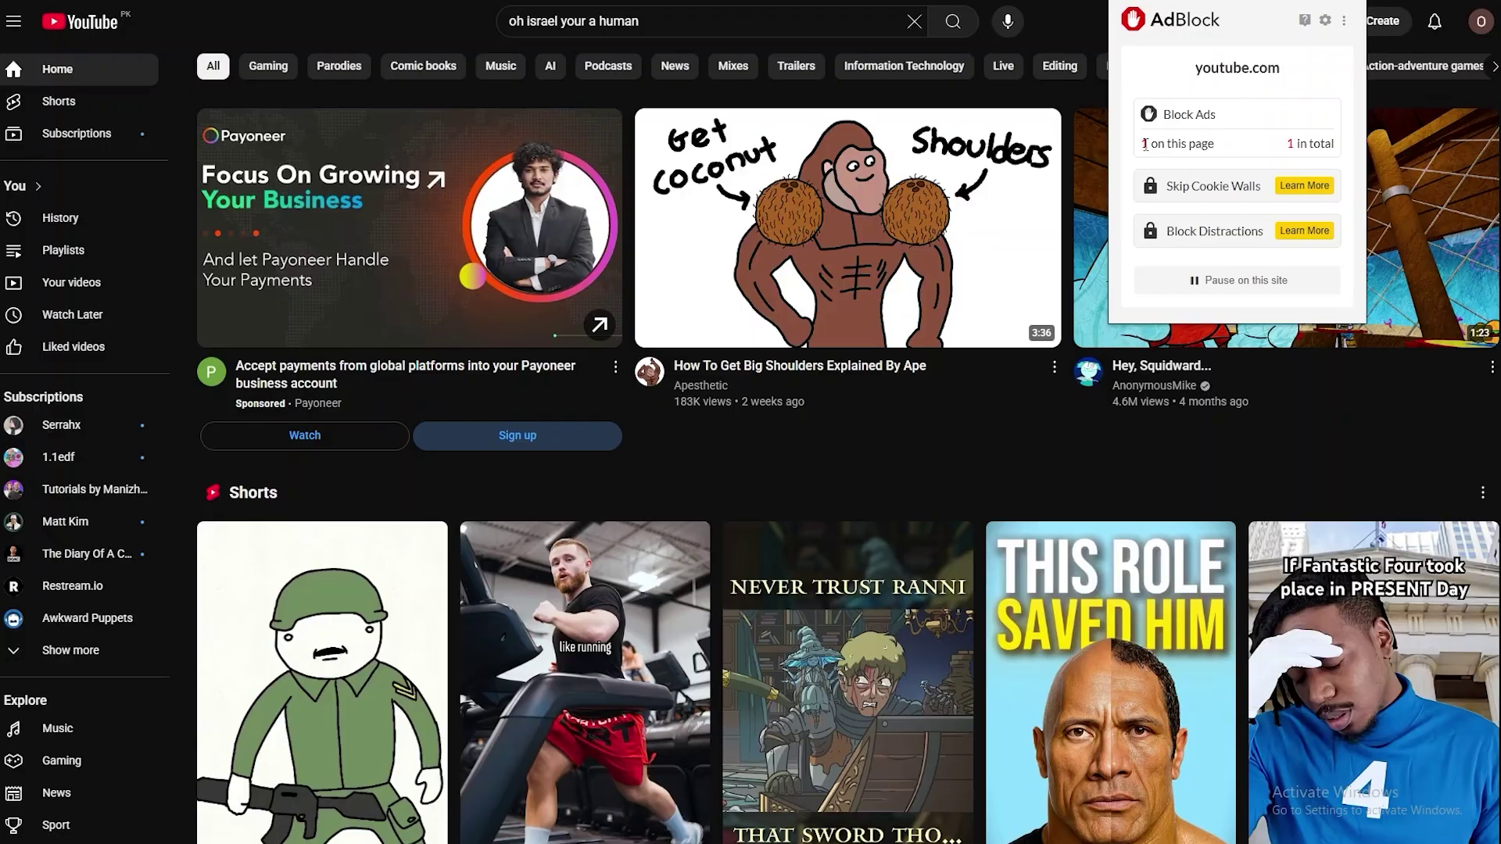
pyautogui.click(21, 3)
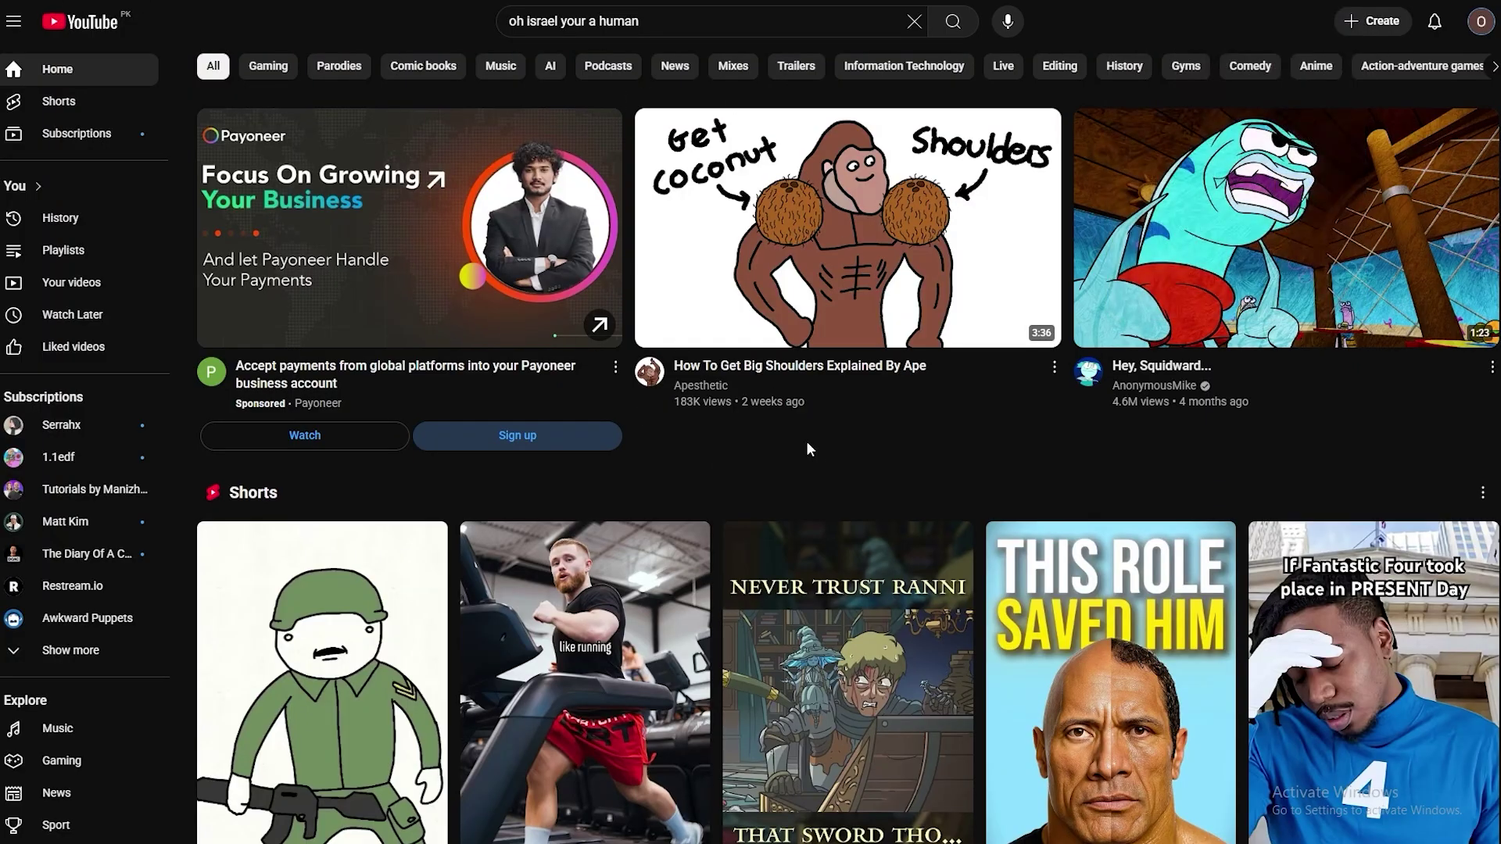
# Reload YouTube's home page with F5 and scroll through the fresh recommendations
pyautogui.press('F5')
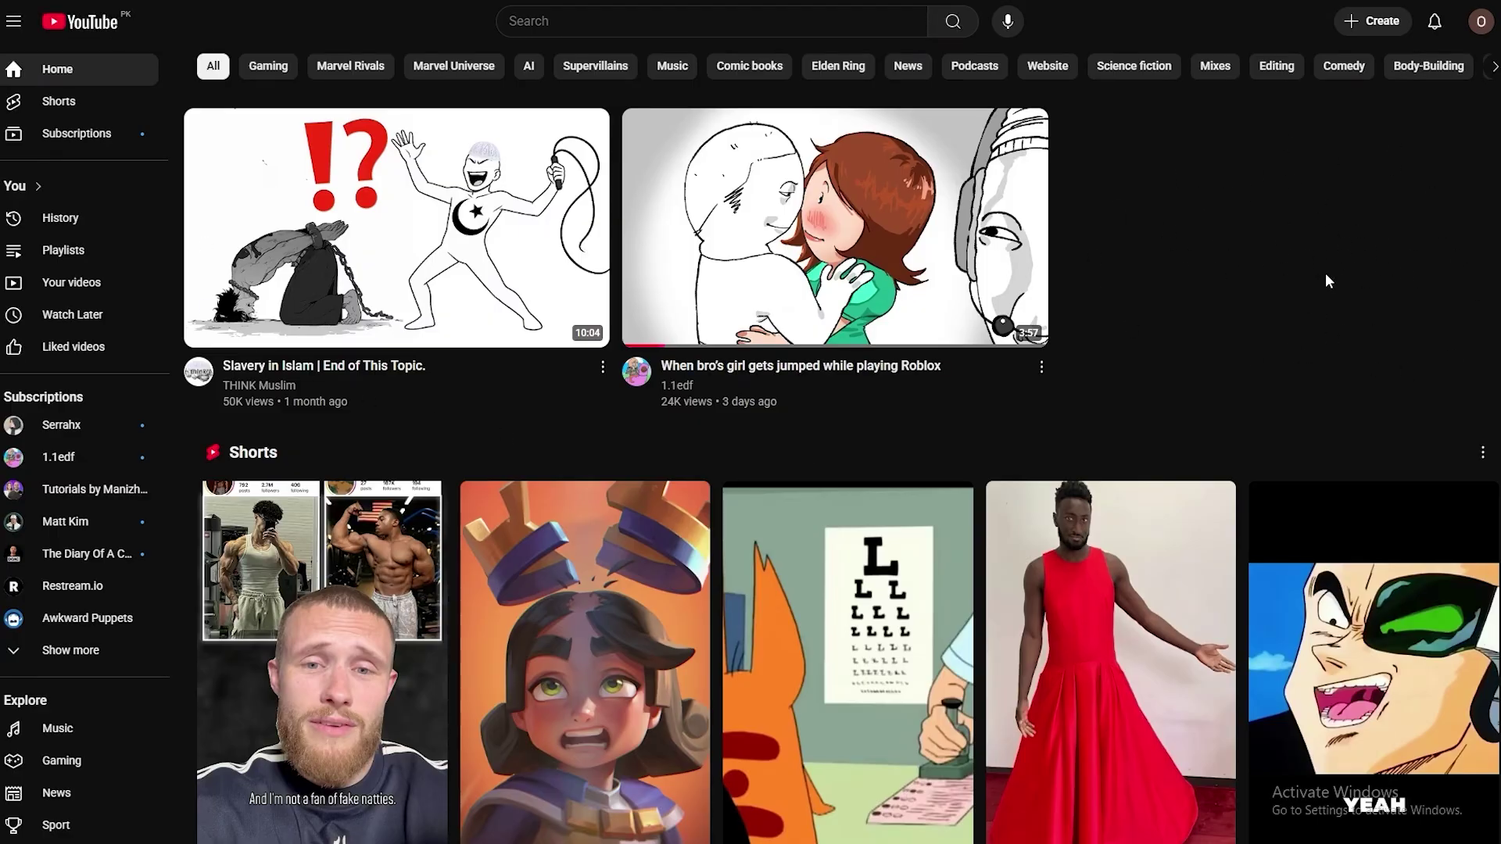
pyautogui.scroll(-8, 1305, 247)
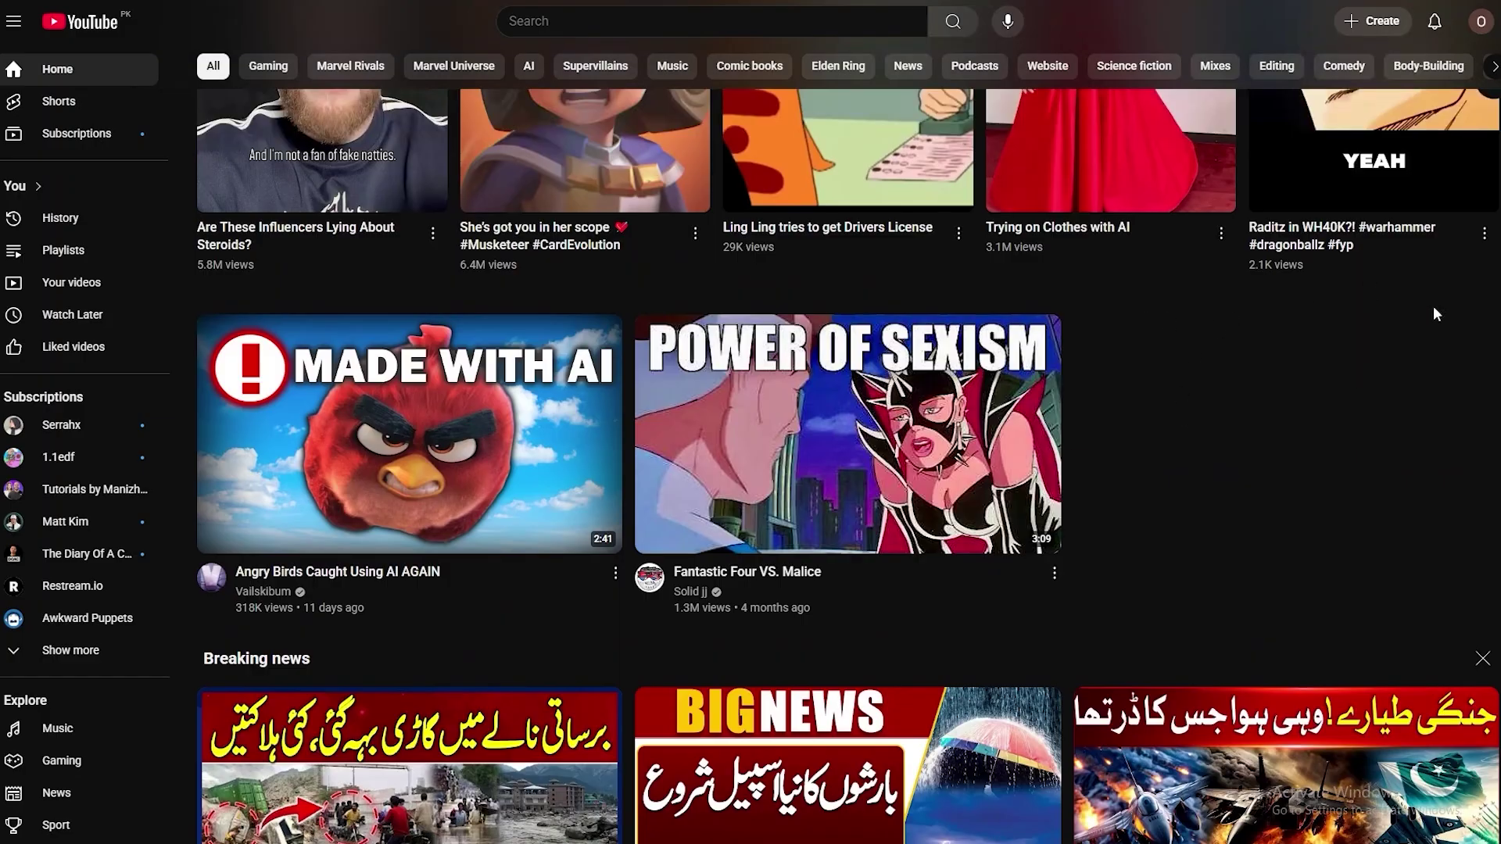
pyautogui.scroll(-20, 1425, 420)
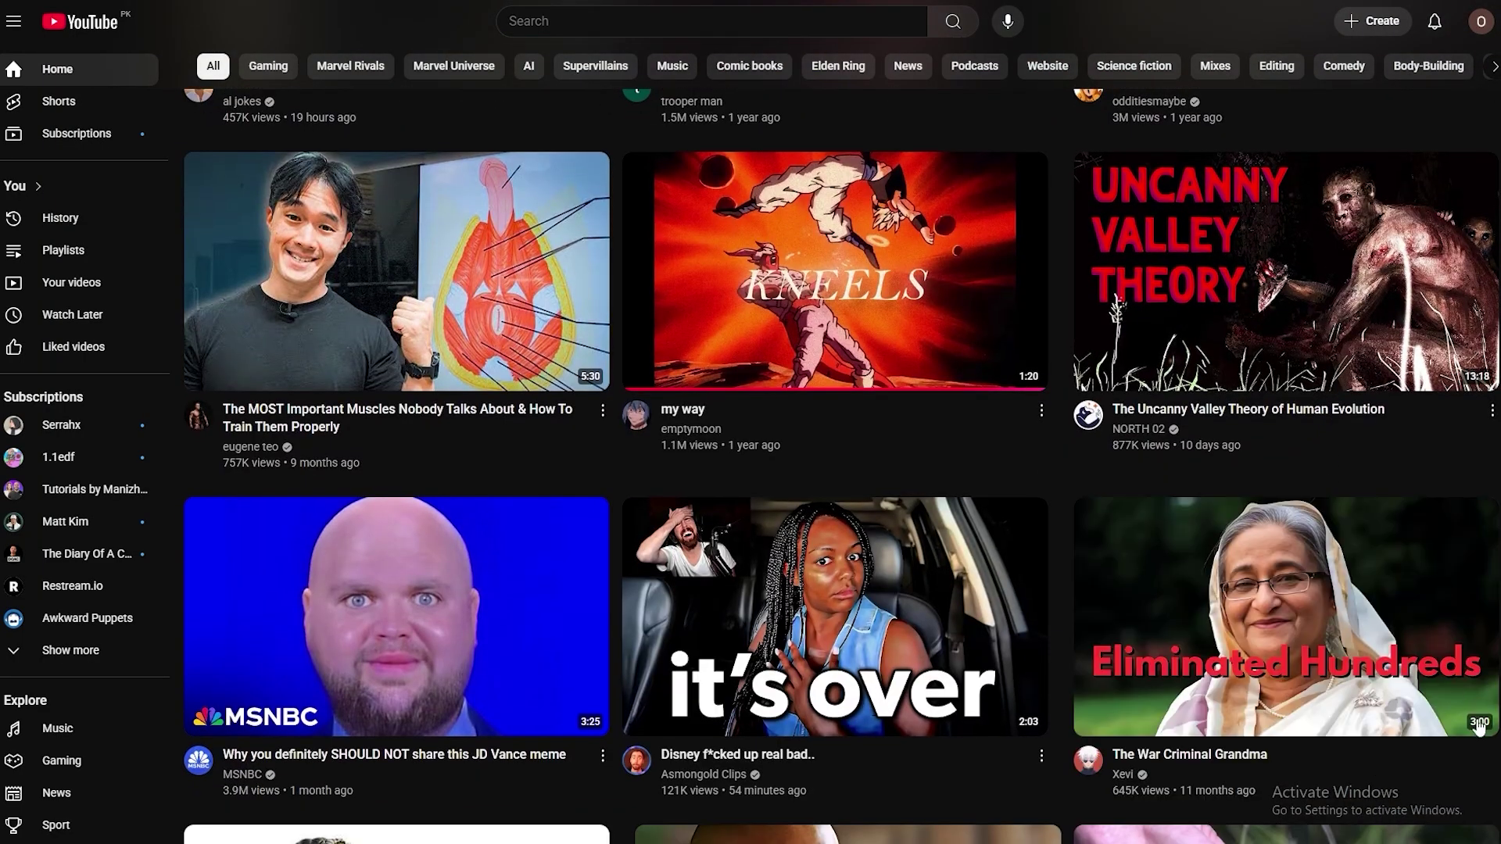
pyautogui.scroll(-15, 1297, 352)
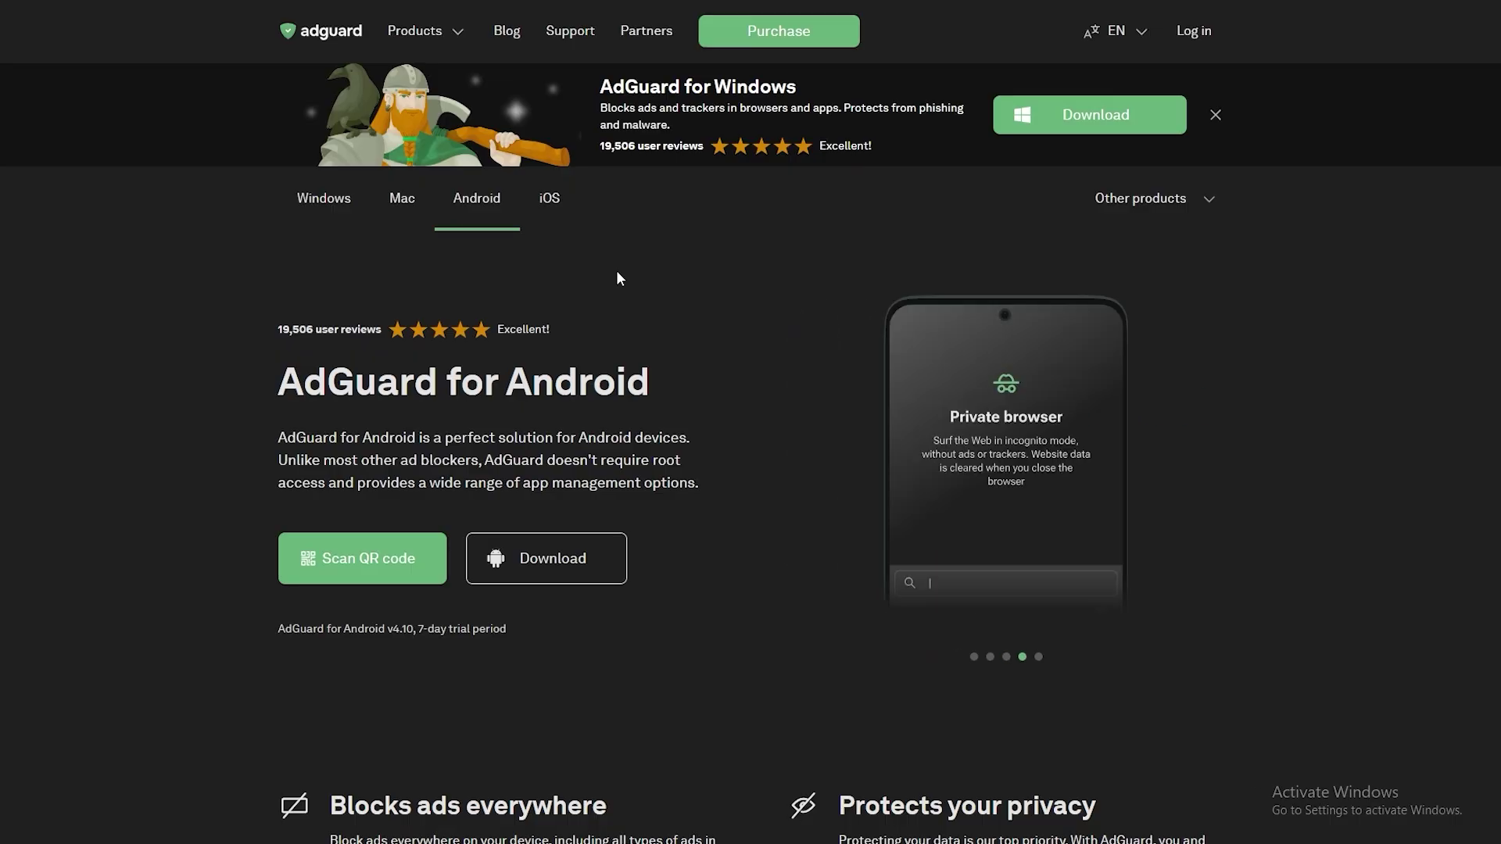
pyautogui.scroll(-12, 639, 327)
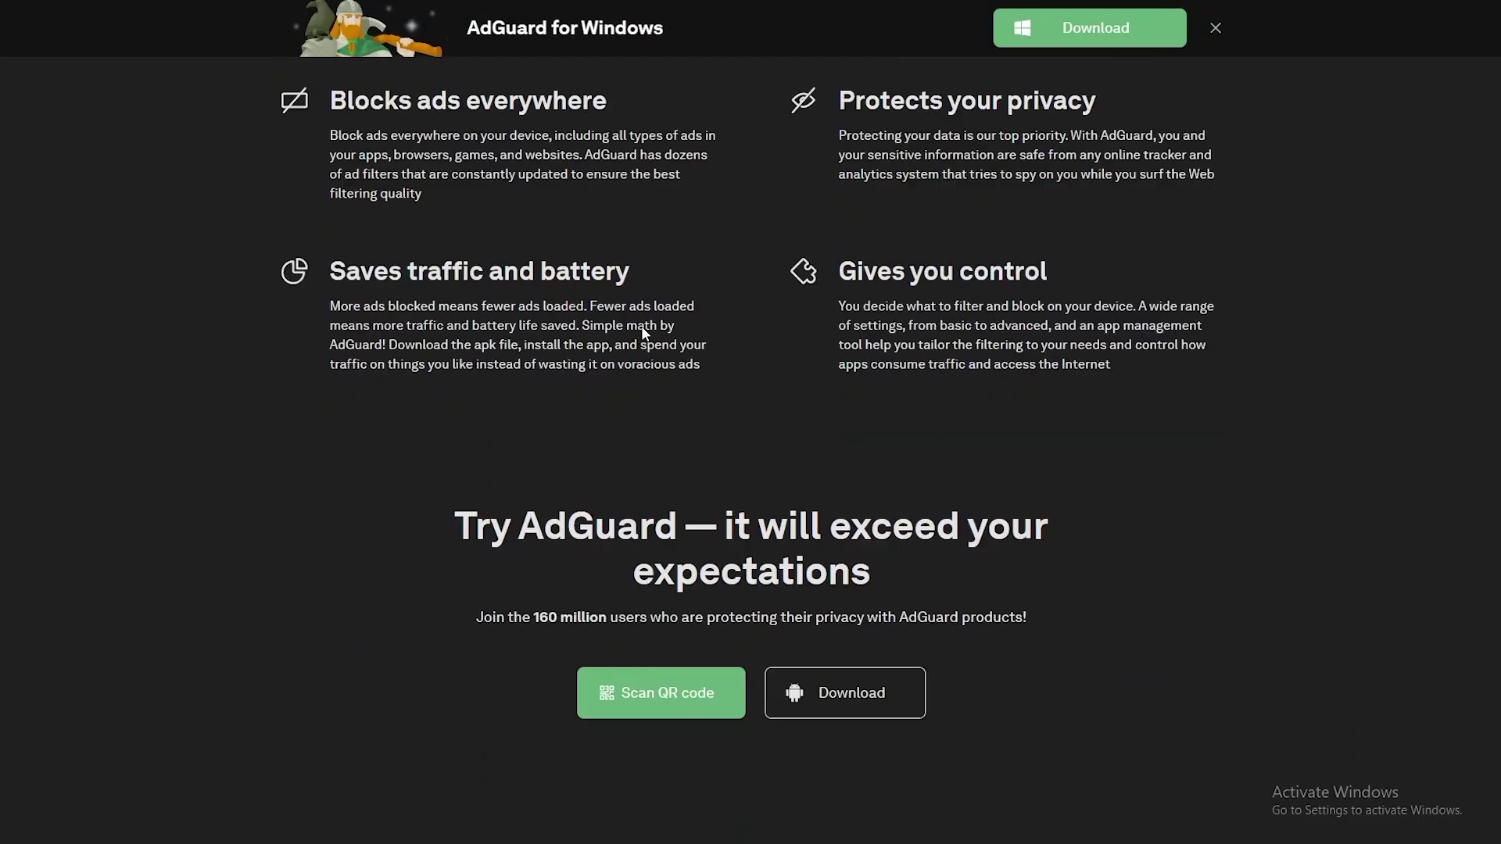
pyautogui.scroll(-4, 787, 331)
pyautogui.scroll(4, 786, 331)
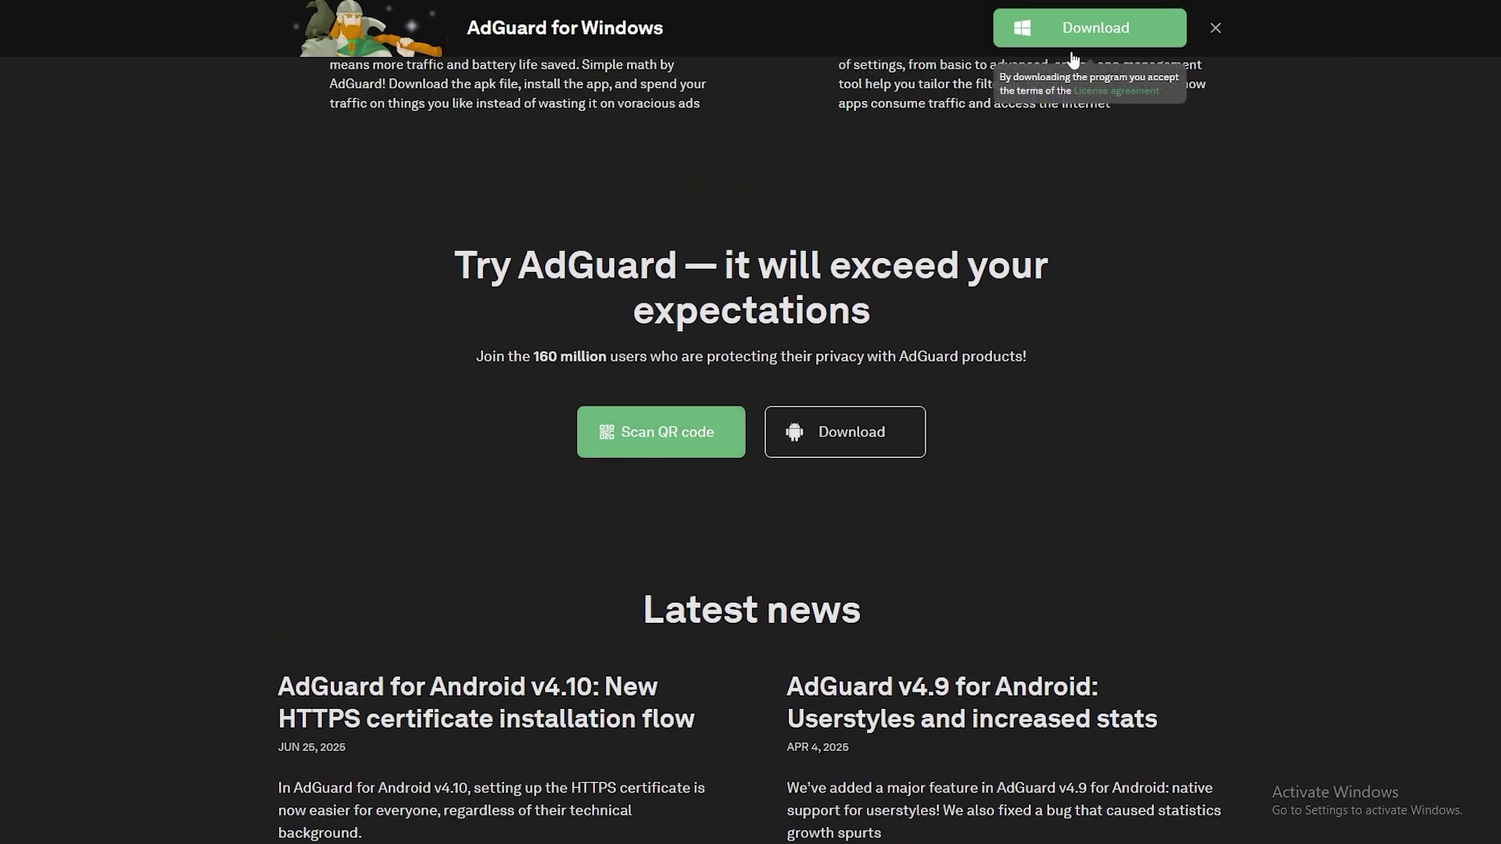
pyautogui.click(1073, 47)
pyautogui.scroll(10, 1111, 358)
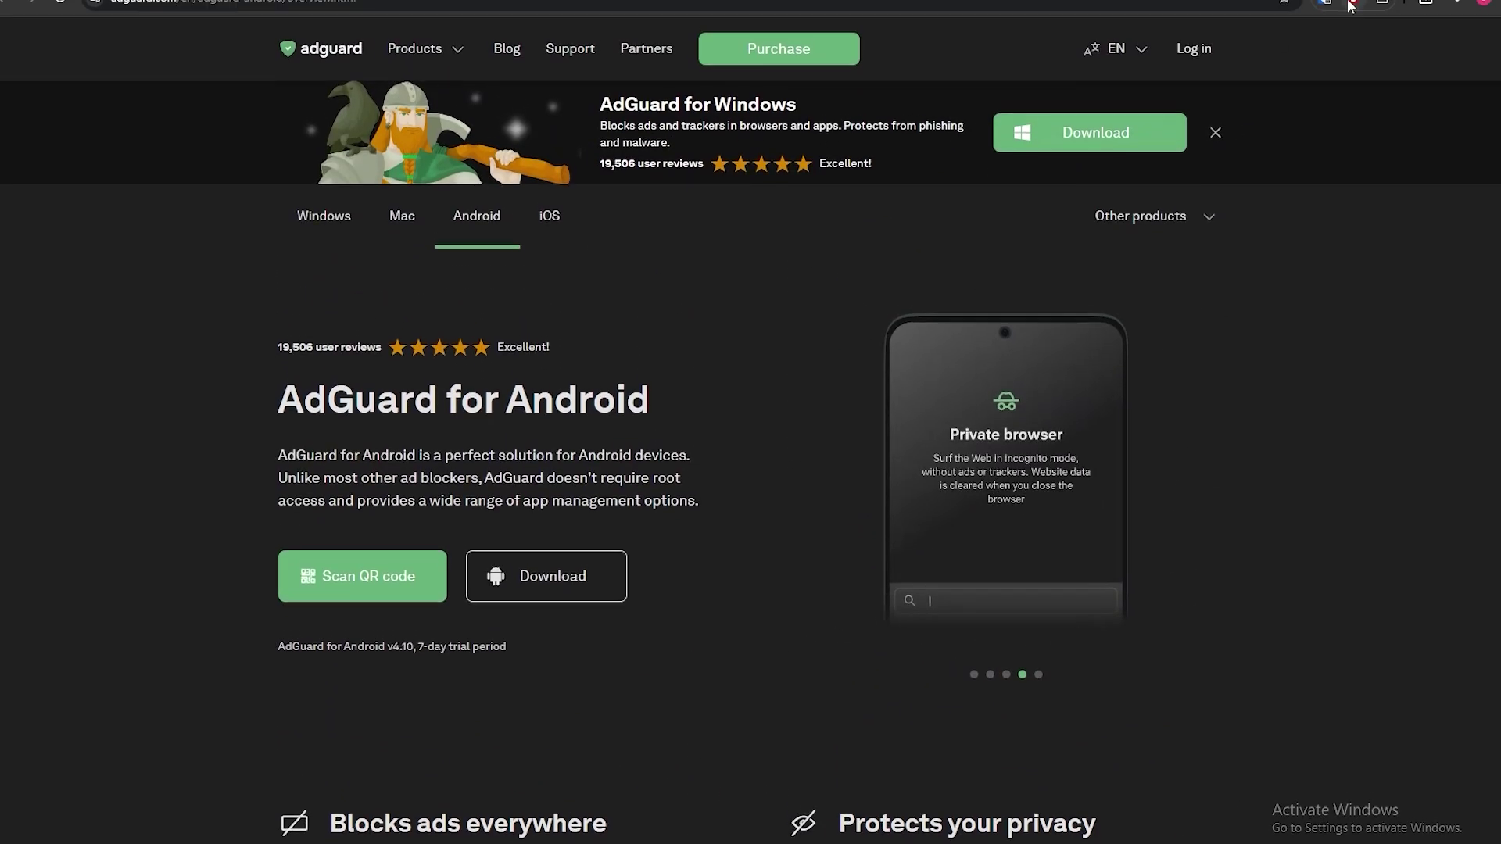
pyautogui.click(1353, 10)
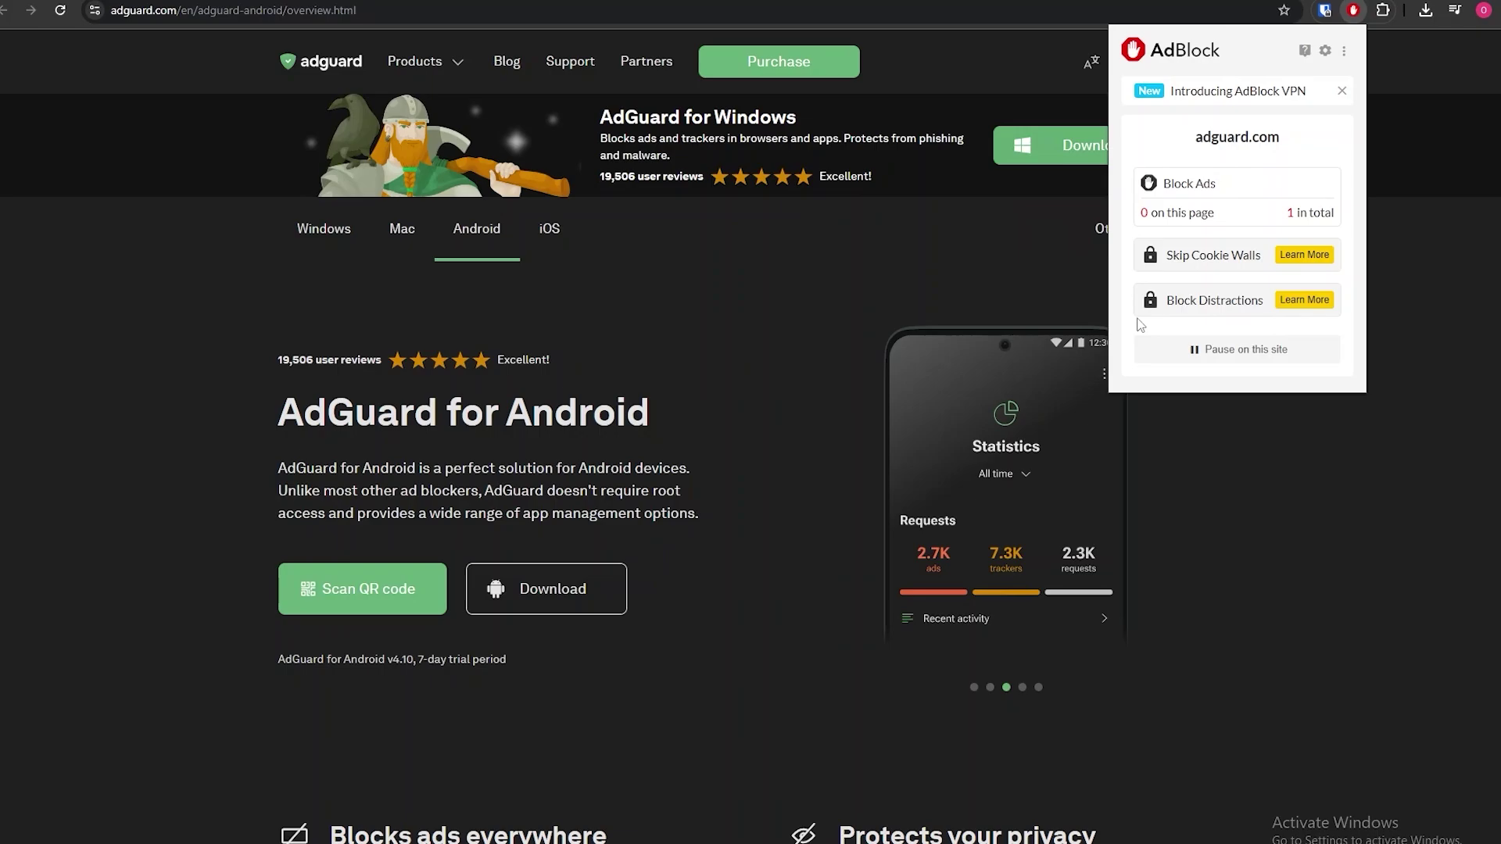
pyautogui.click(811, 344)
pyautogui.moveTo(279, 412); pyautogui.dragTo(593, 418)
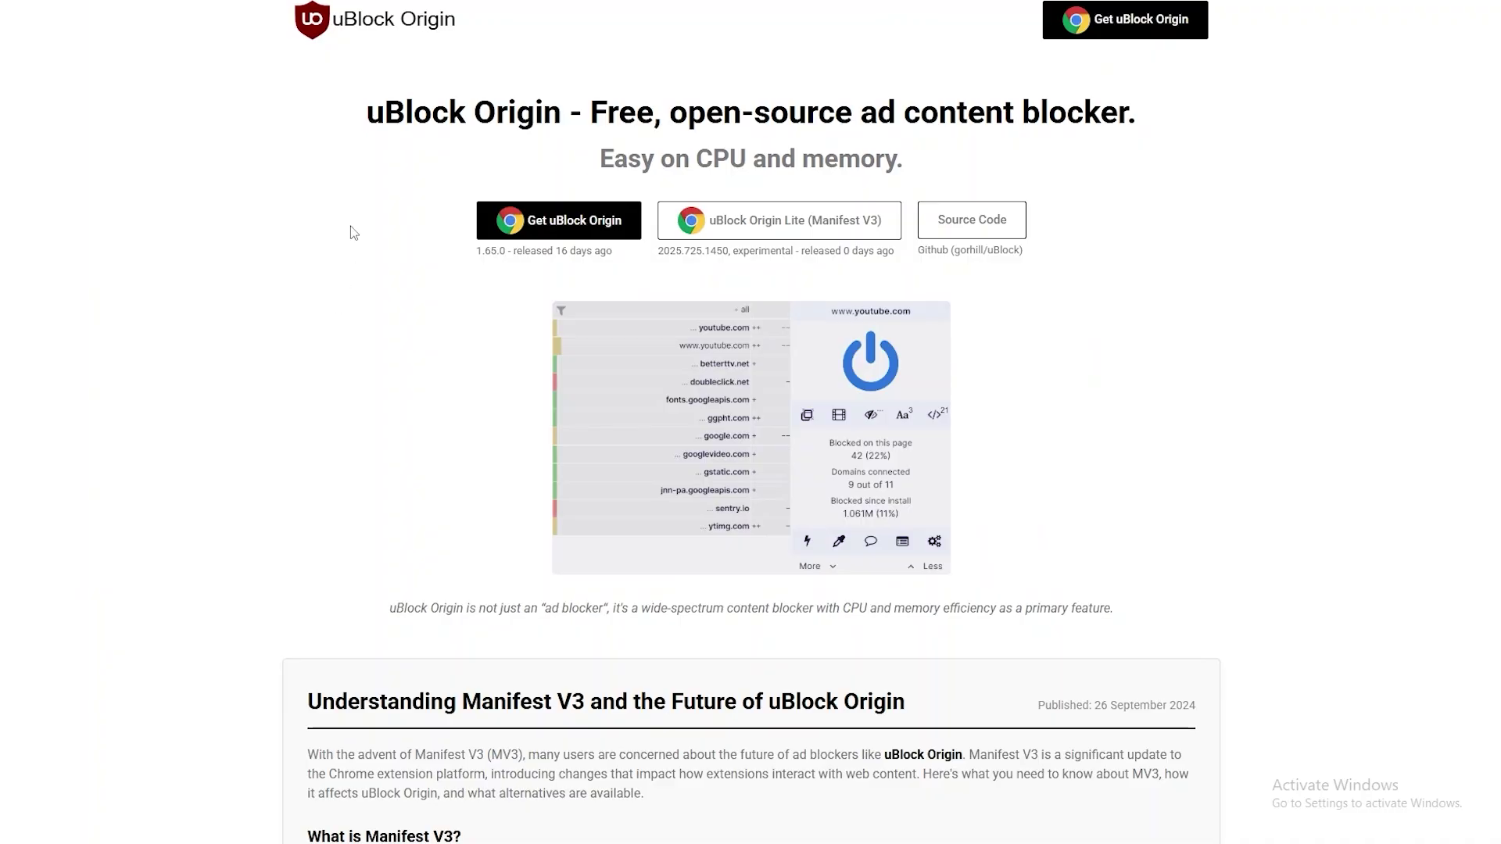
# Read uBlock Origin's Manifest V3 article, highlighting the product title and the Manifest V3 sentence
pyautogui.moveTo(367, 114); pyautogui.dragTo(592, 117)
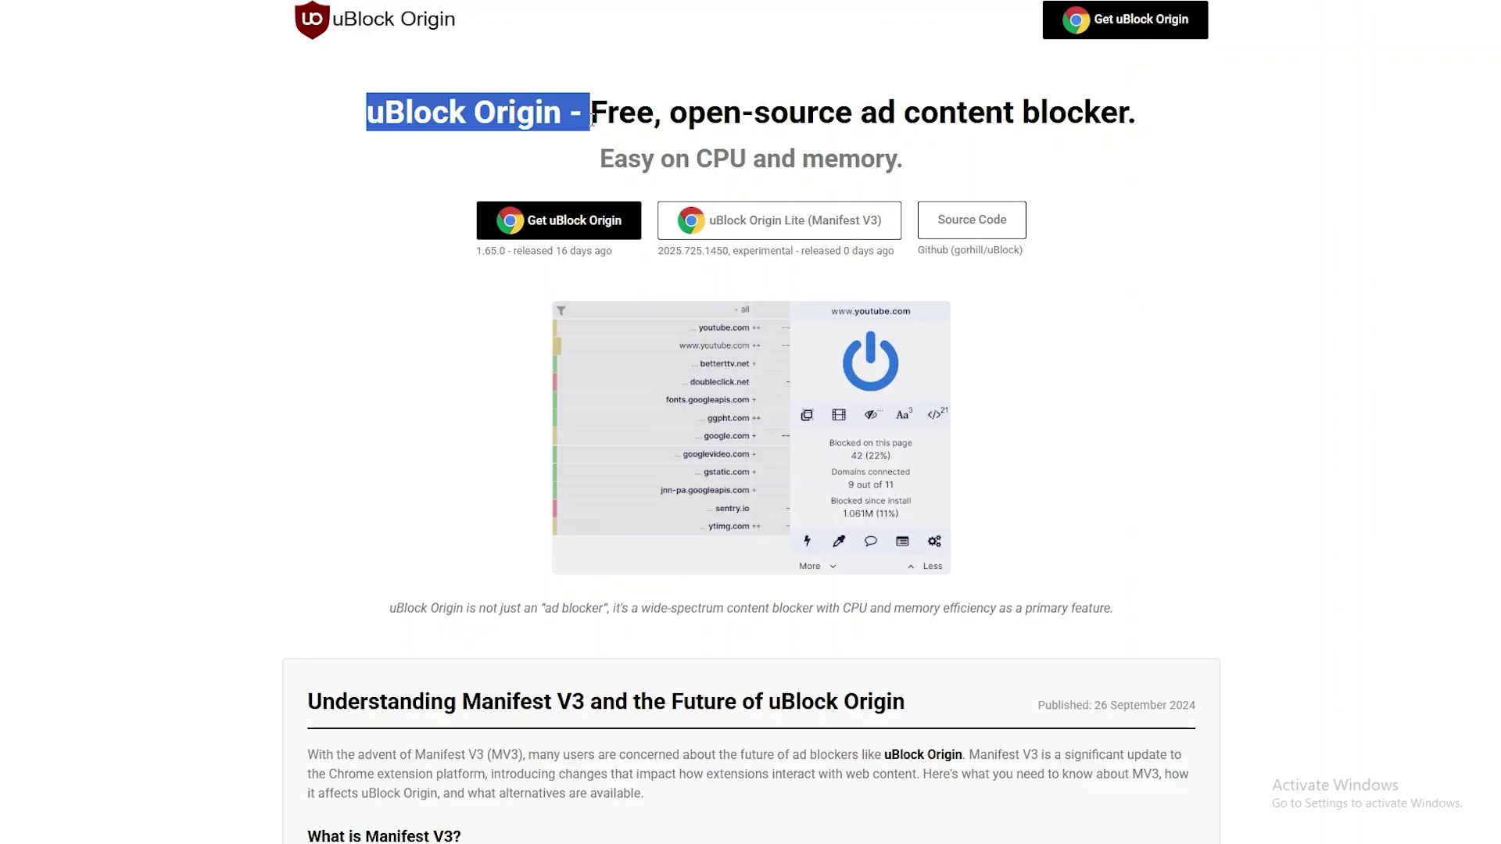
pyautogui.scroll(-2, 878, 590)
pyautogui.moveTo(982, 597); pyautogui.dragTo(539, 621)
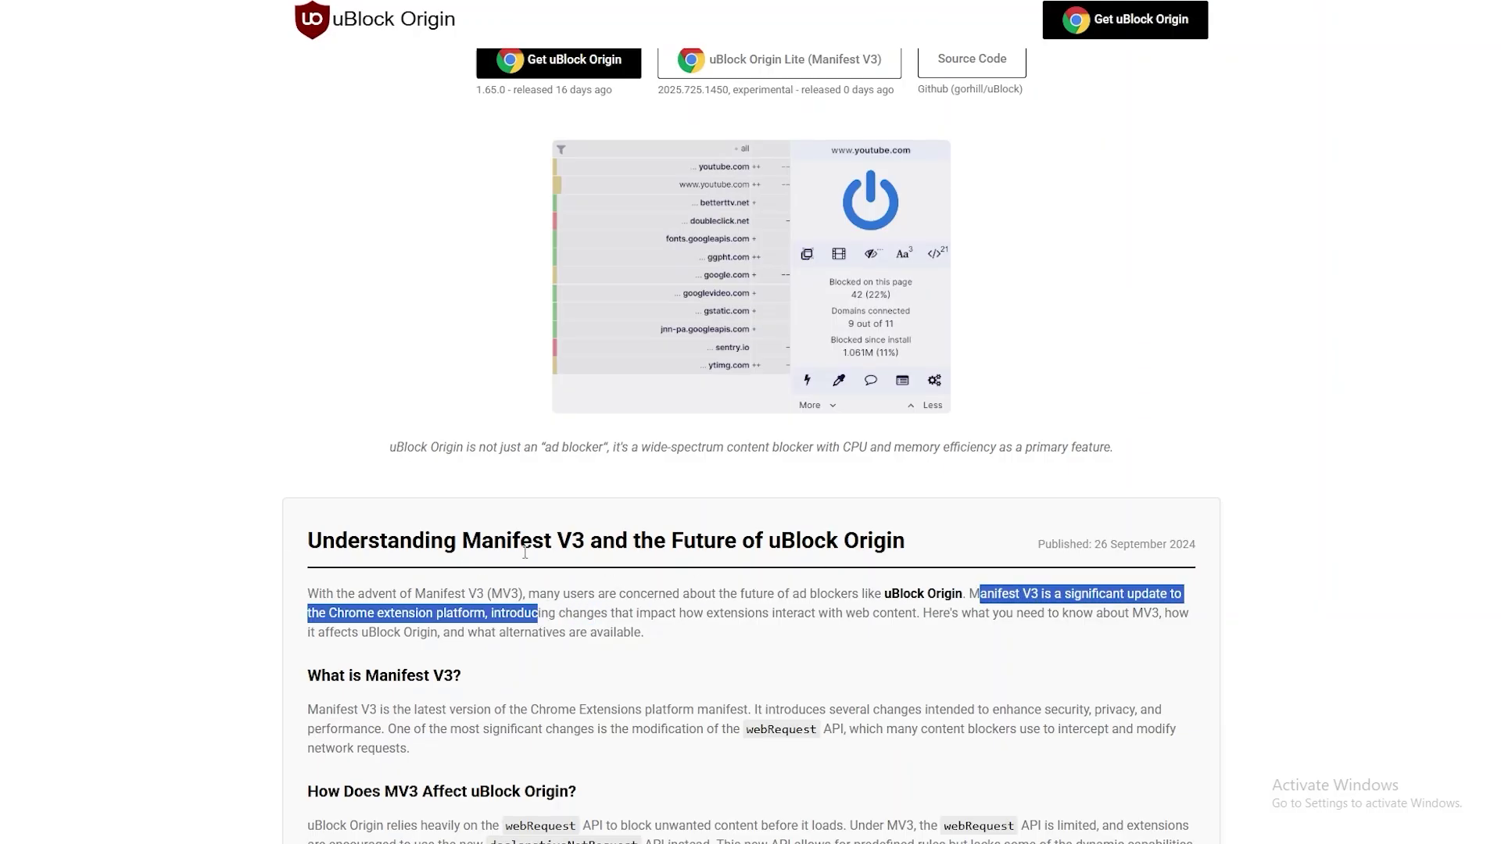
pyautogui.click(650, 552)
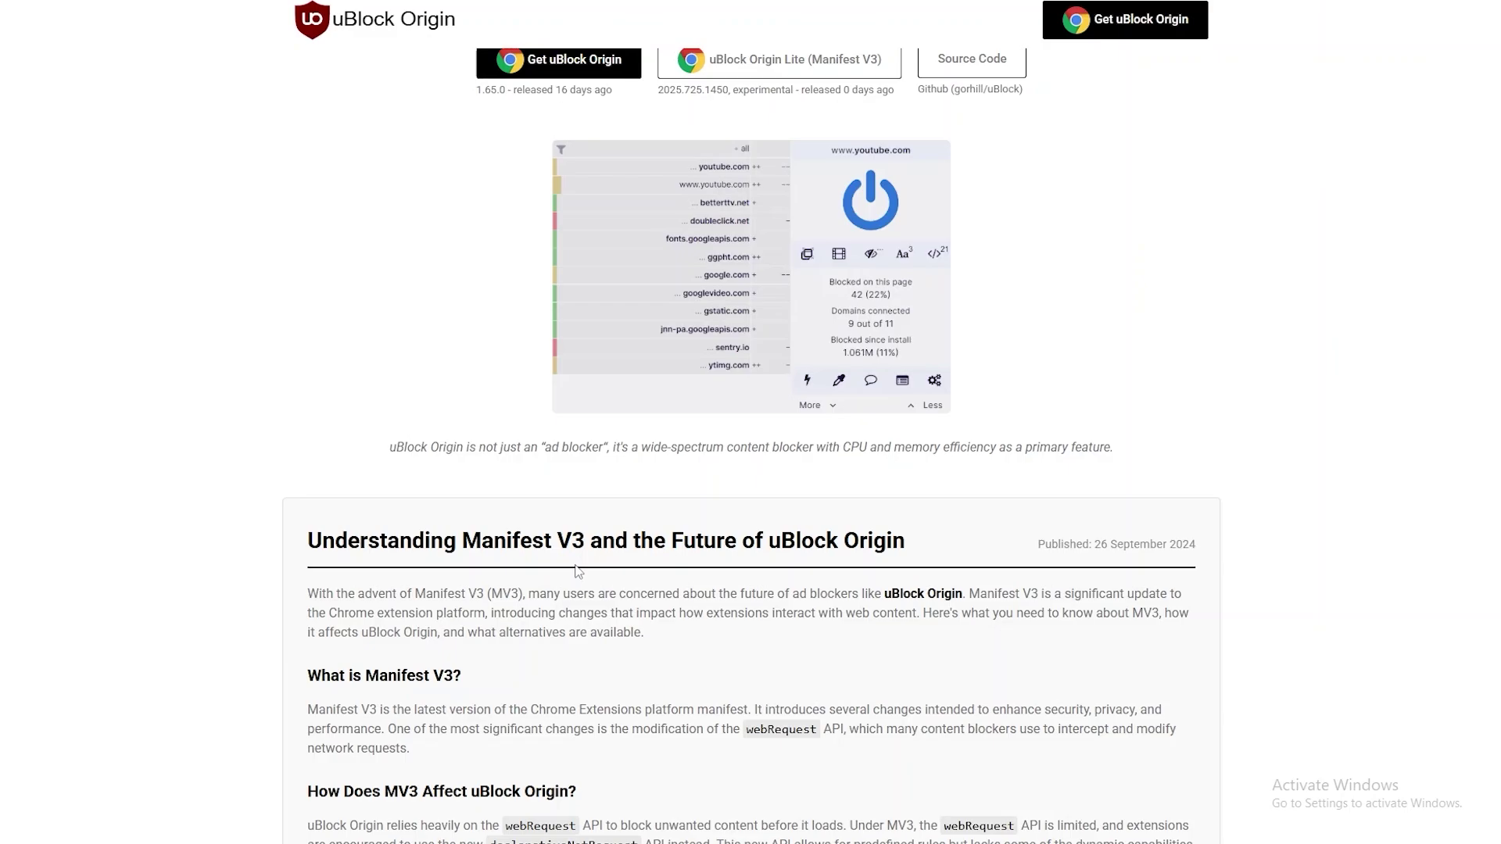
pyautogui.scroll(-8, 578, 572)
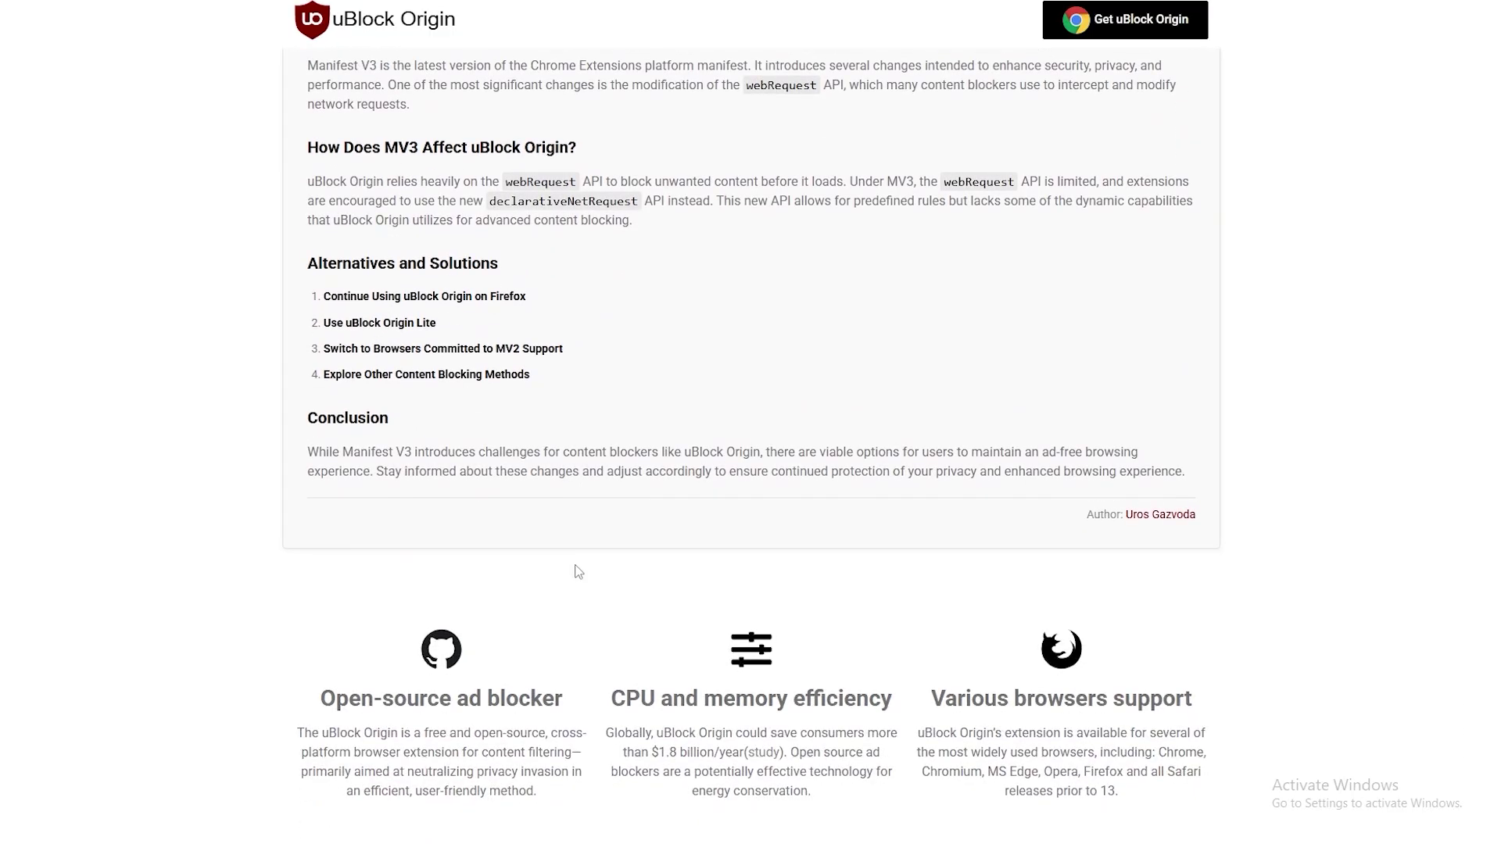
pyautogui.scroll(15, 578, 571)
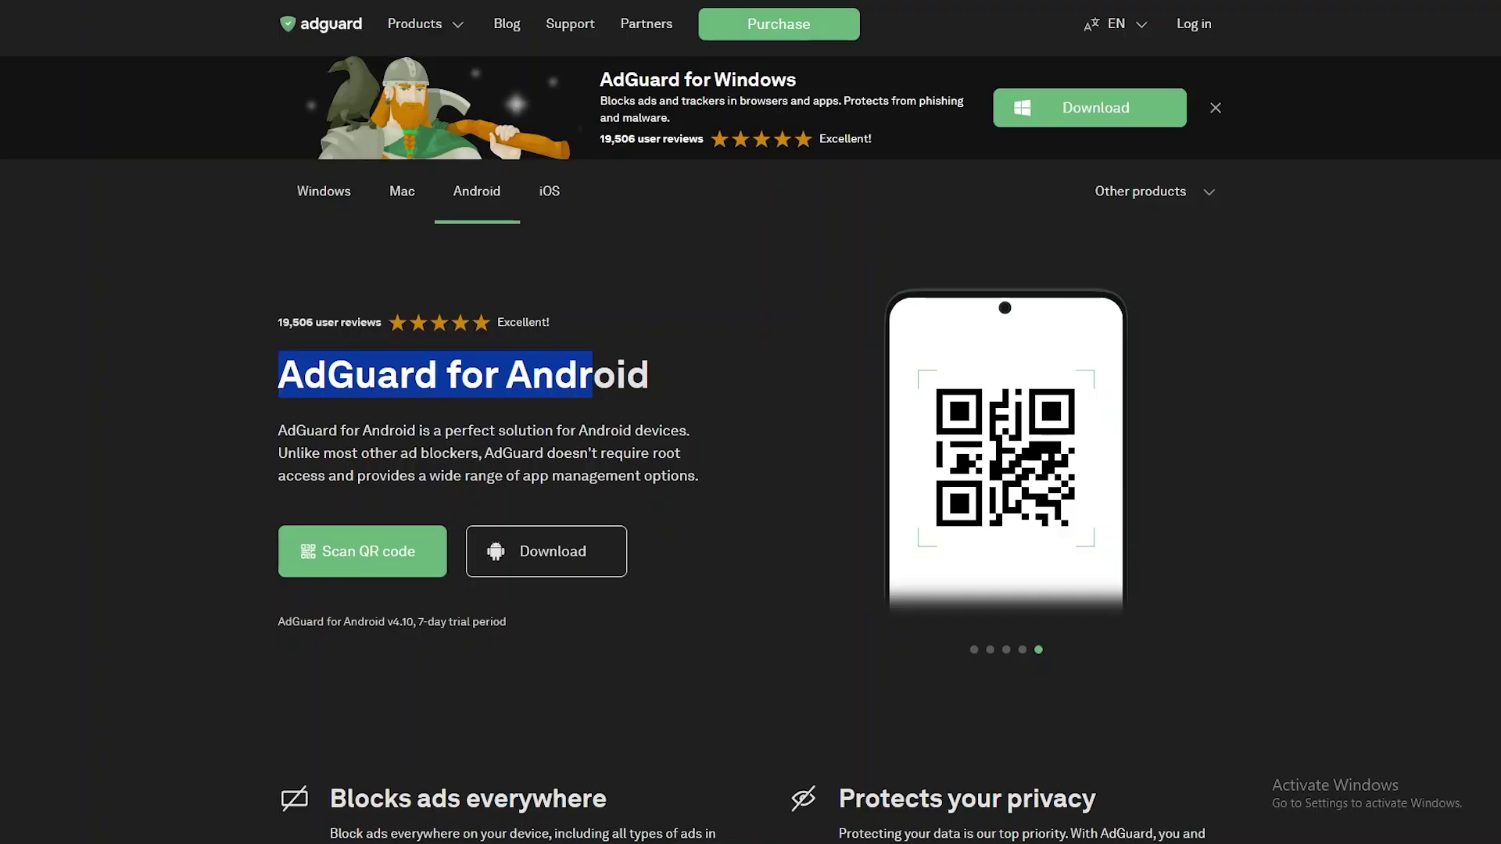
# Open AdGuard's Purchase page to review the annual Personal Rs706/mo and Family Rs1,557/mo plans
pyautogui.scroll(-4, 758, 548)
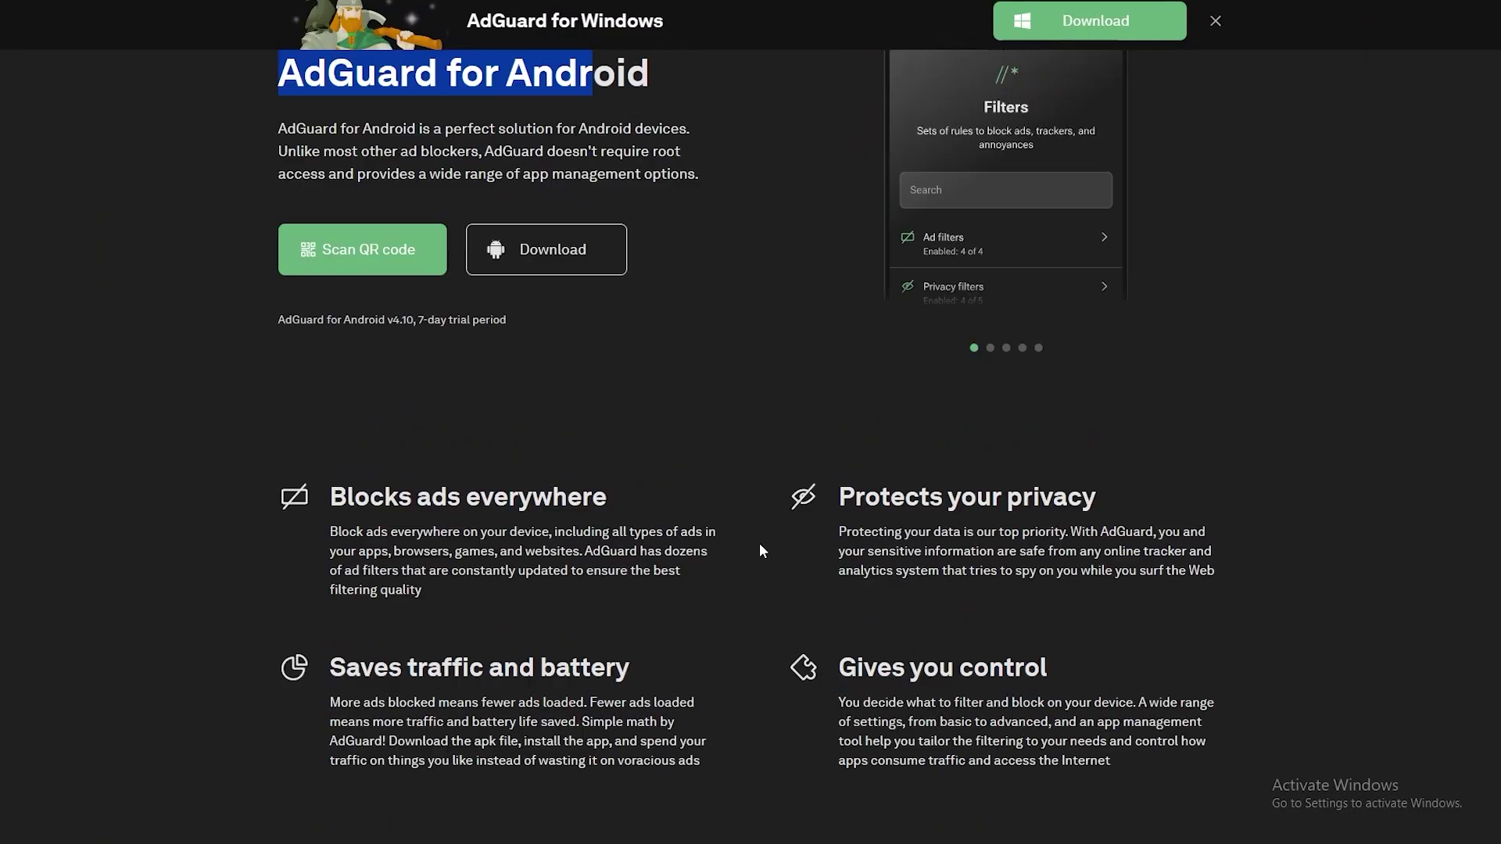
pyautogui.scroll(4, 758, 546)
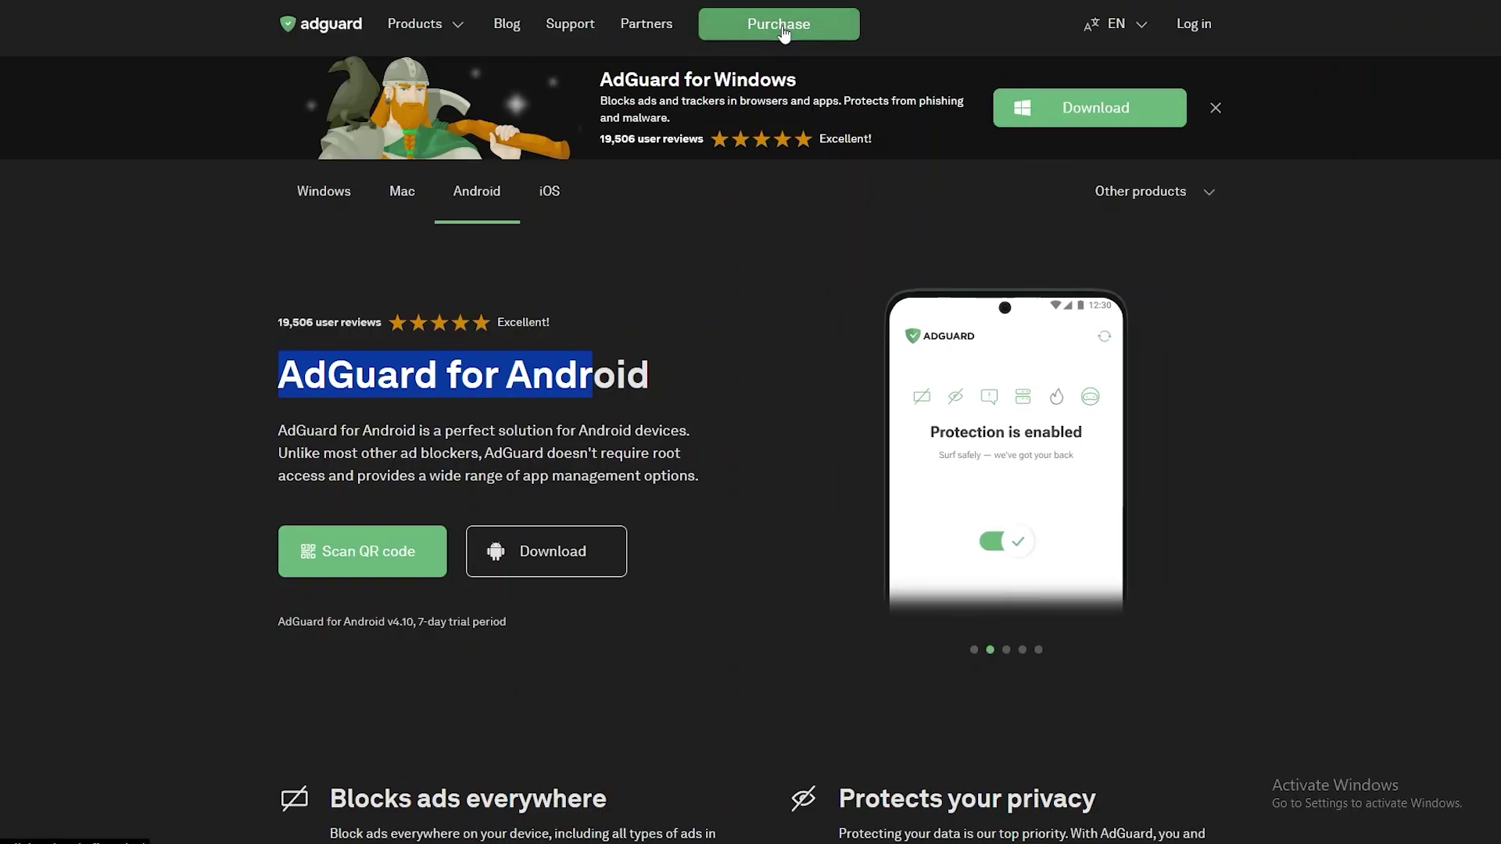
pyautogui.click(781, 26)
pyautogui.scroll(-4, 754, 164)
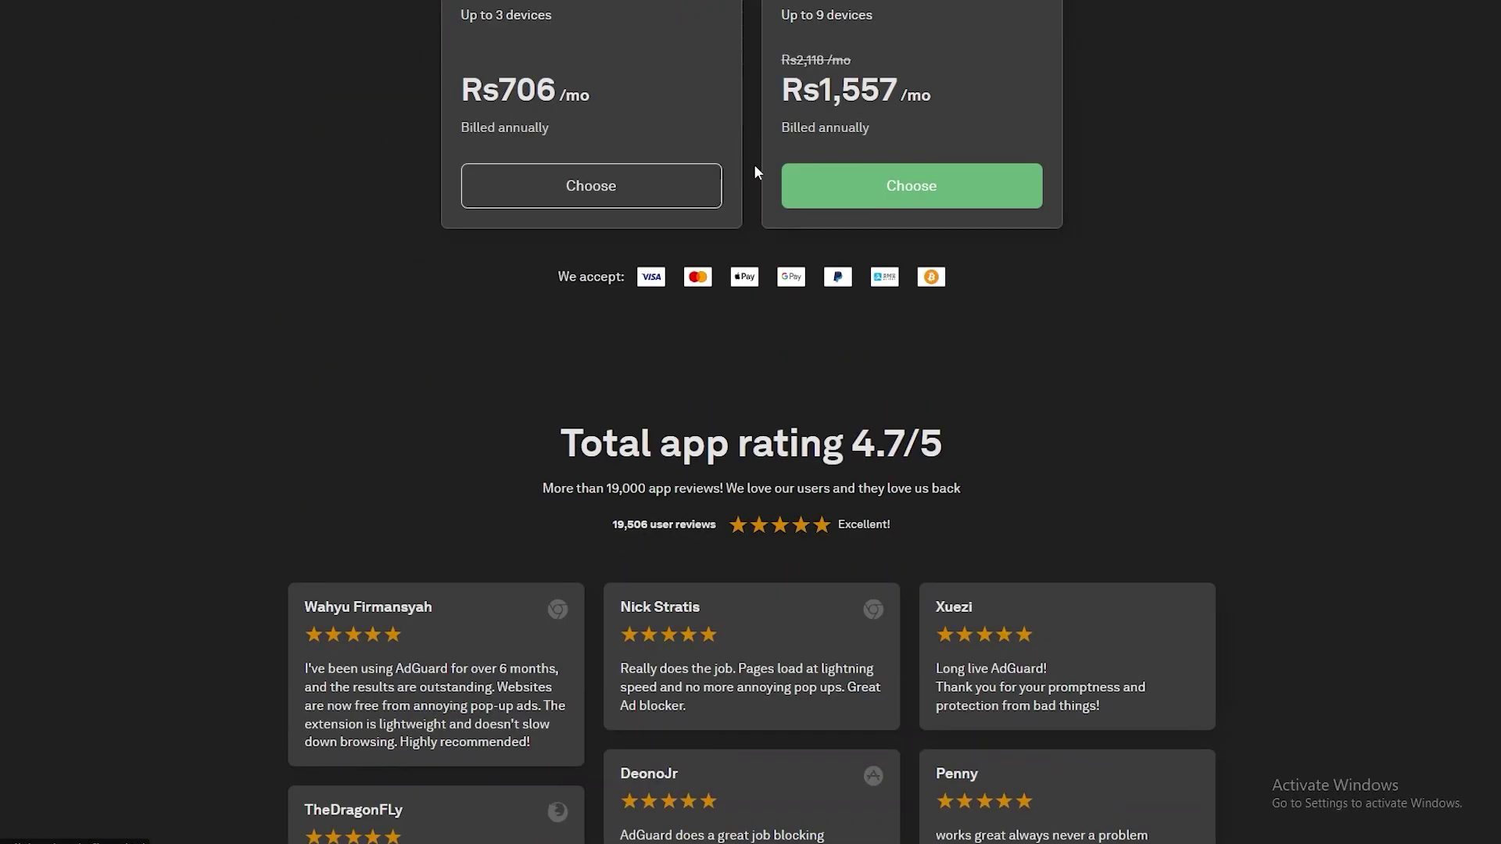
pyautogui.scroll(3, 753, 164)
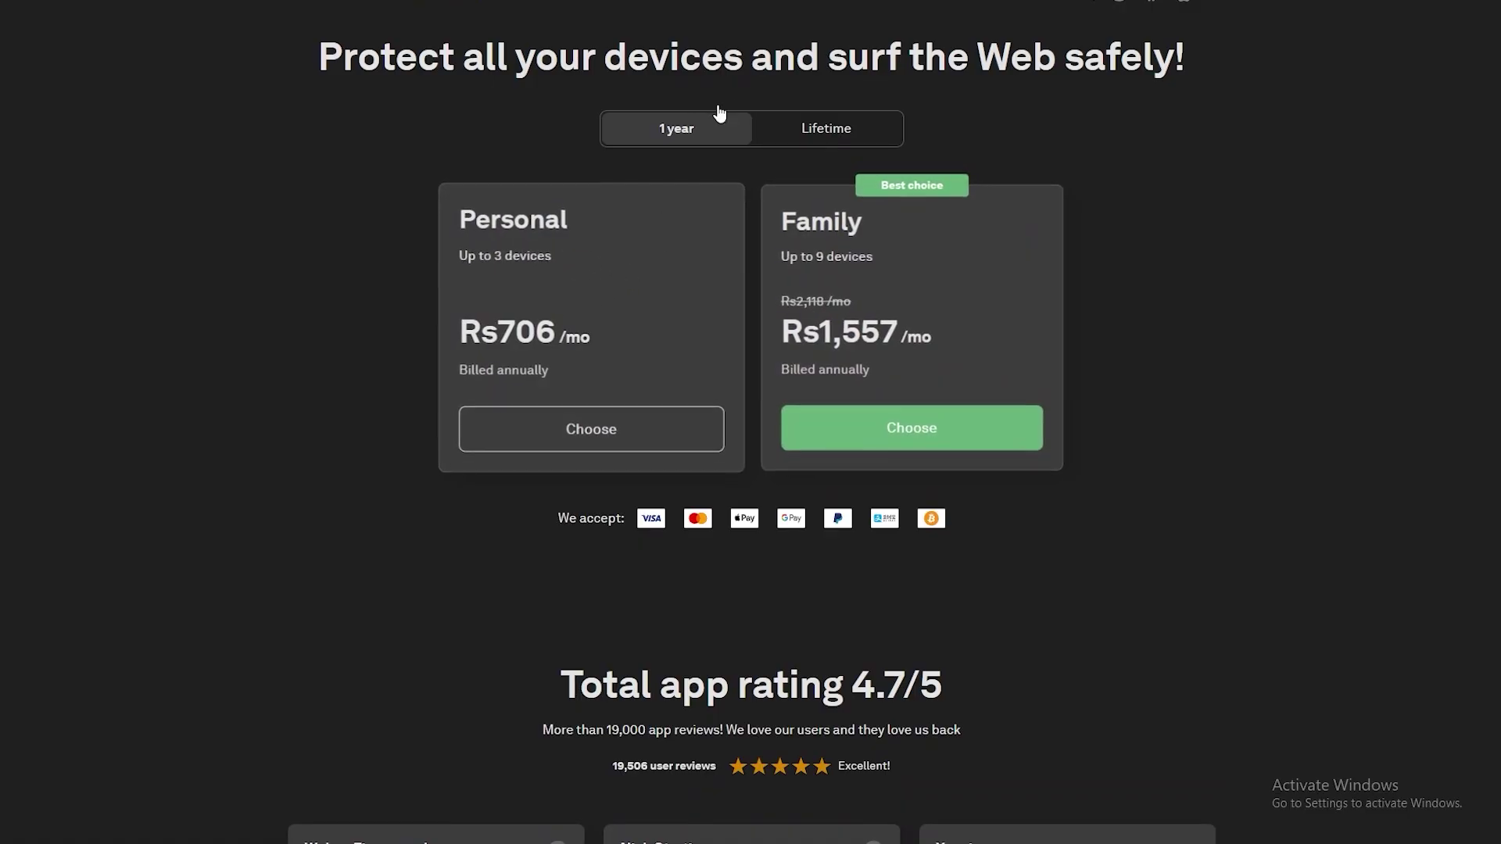
pyautogui.scroll(1, 719, 114)
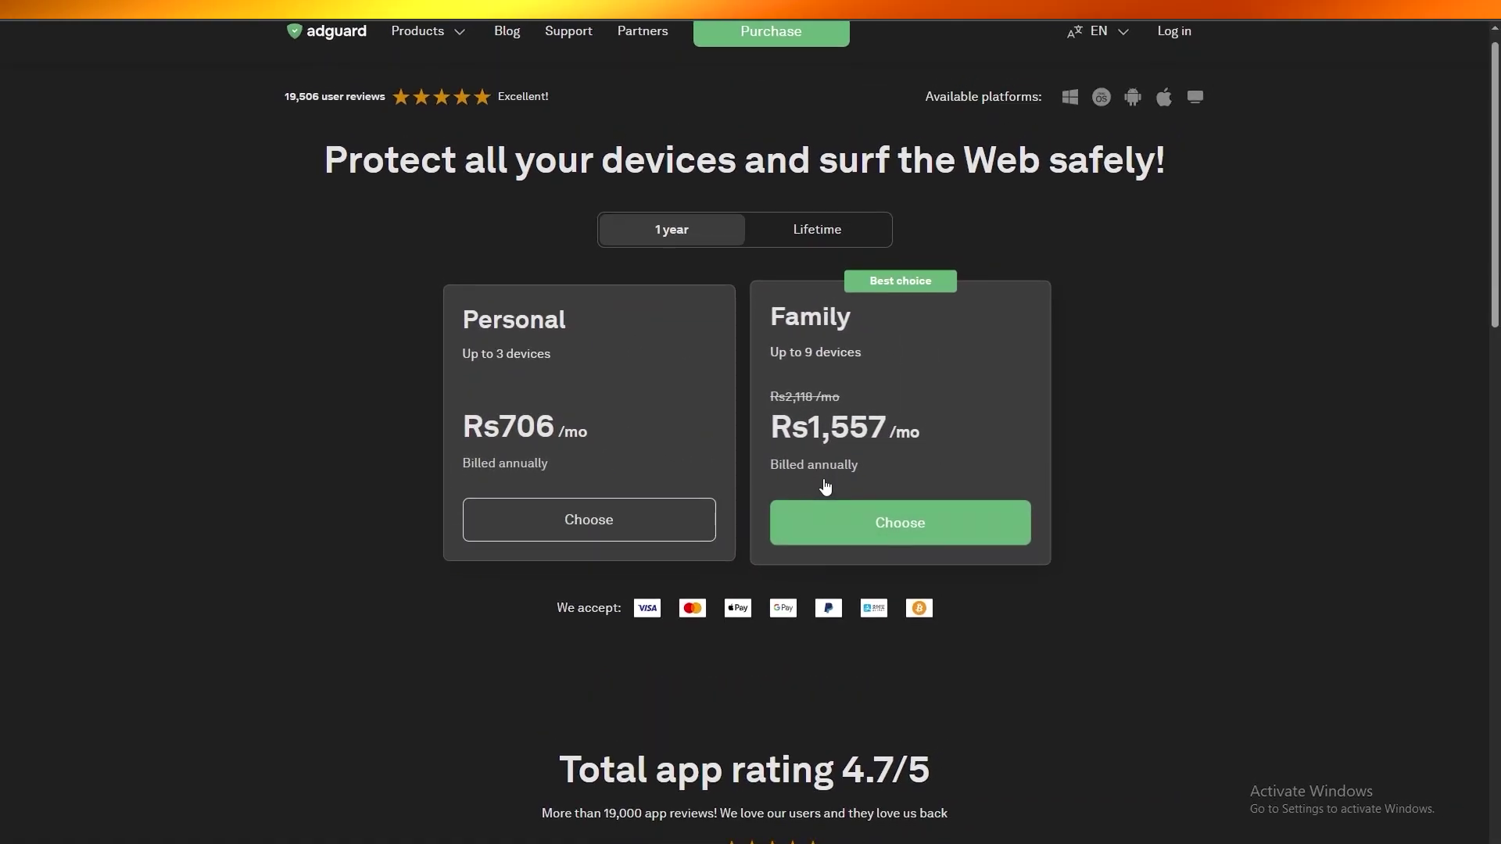
pyautogui.scroll(-4, 825, 486)
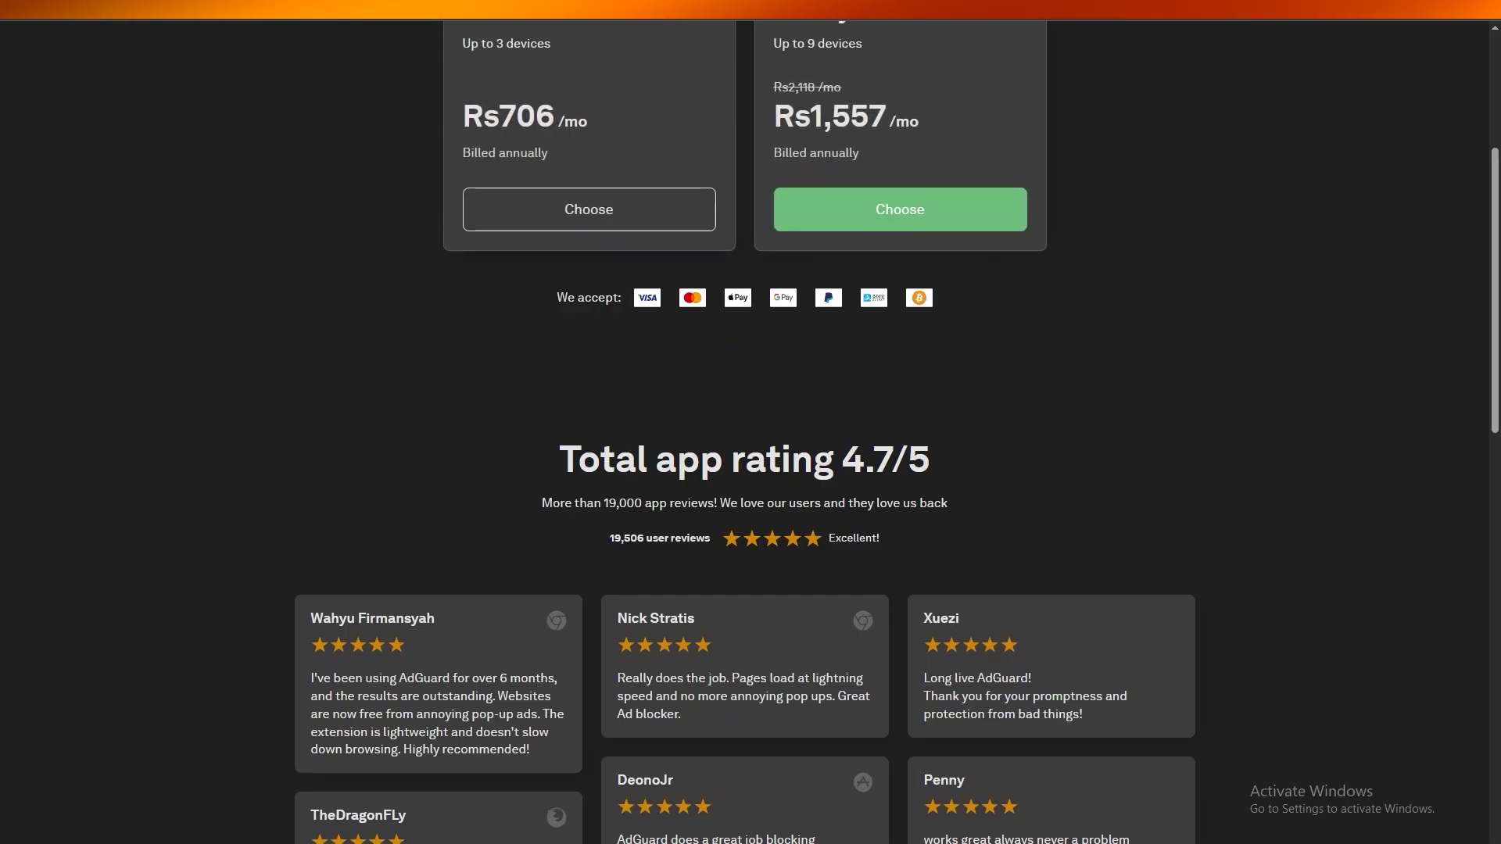